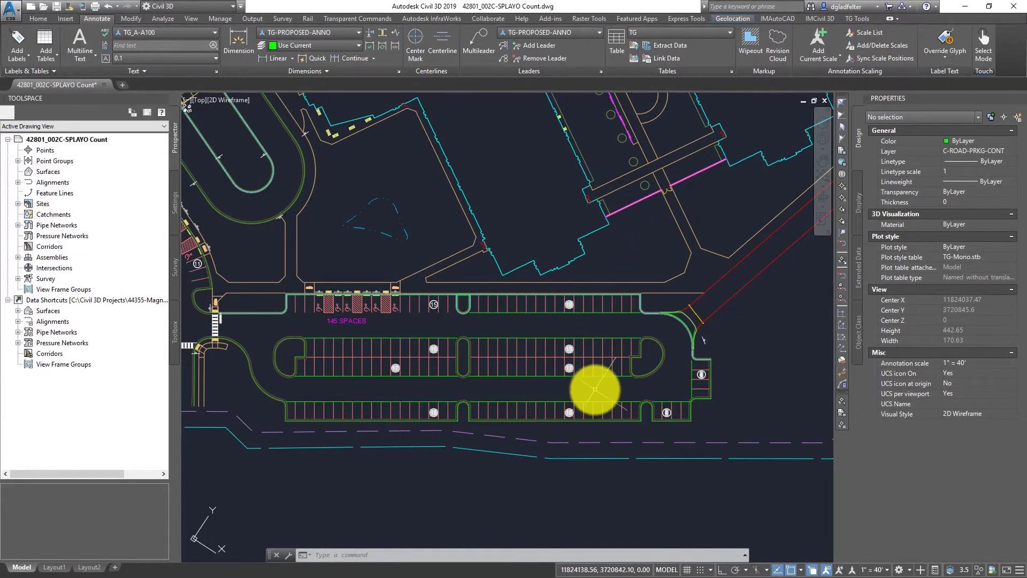
# - Pan and zoom across the parking rows to review the stall counts
pyautogui.scroll(4, 597, 387)
pyautogui.moveTo(546, 383); pyautogui.dragTo(559, 387, button='middle')
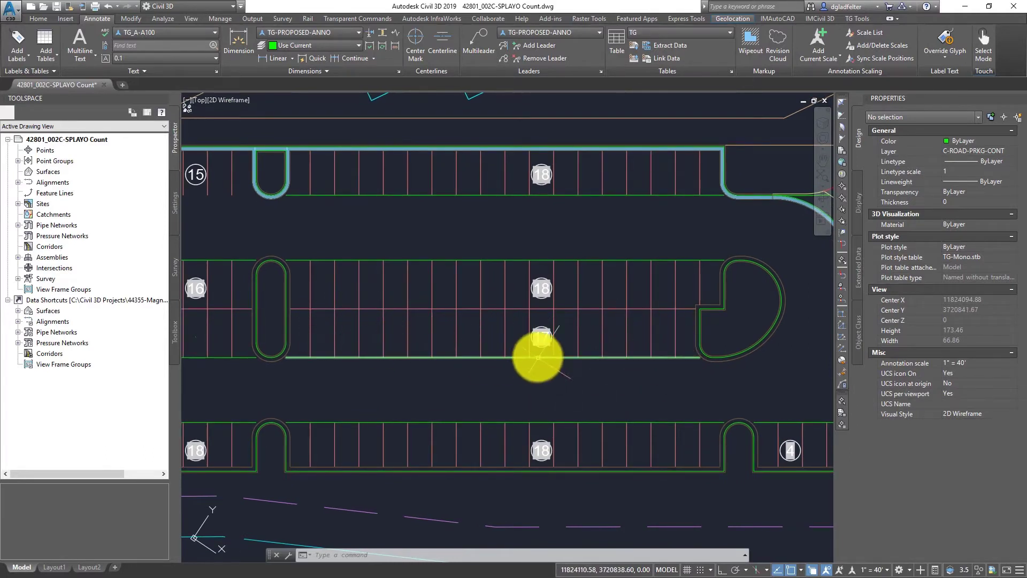
pyautogui.scroll(2, 538, 347)
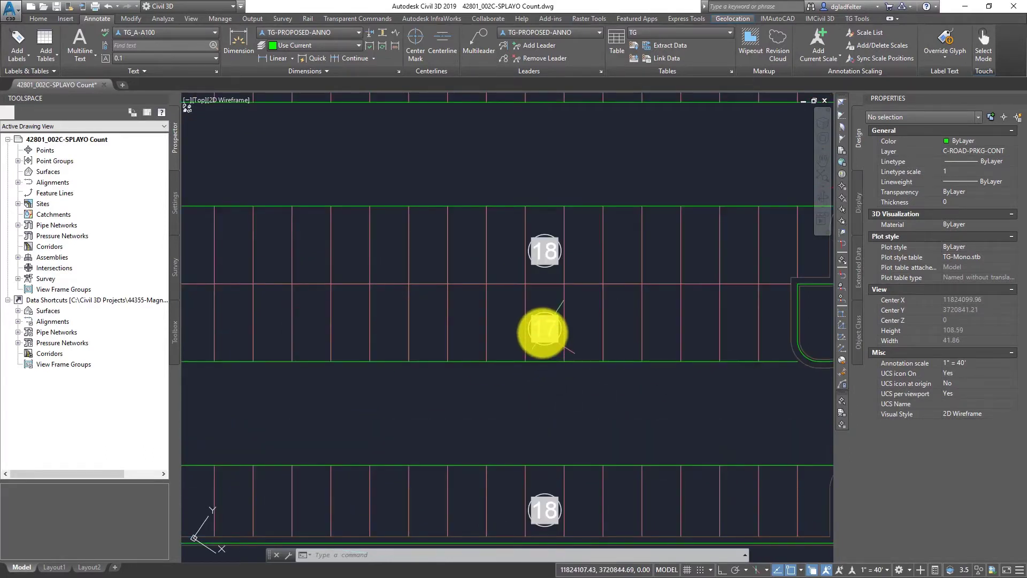
pyautogui.scroll(-2, 542, 332)
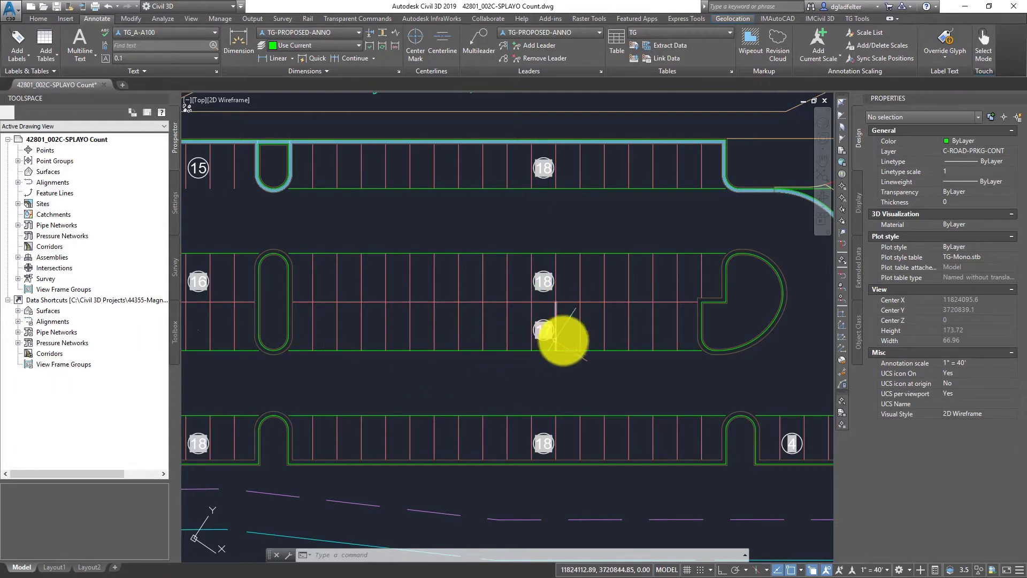
pyautogui.scroll(-5, 563, 339)
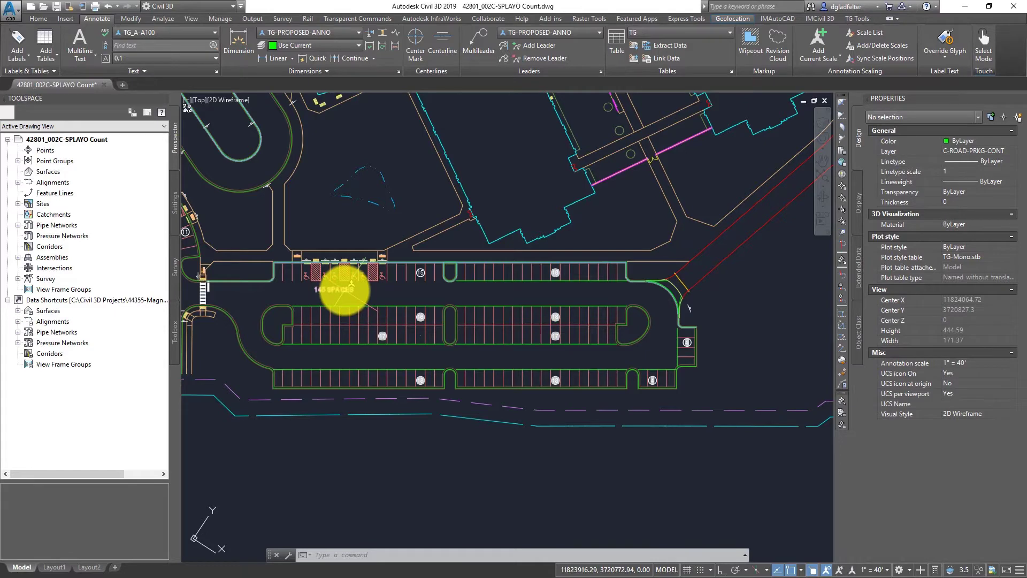
pyautogui.moveTo(268, 289); pyautogui.dragTo(509, 355, button='middle')
pyautogui.scroll(-5, 509, 355)
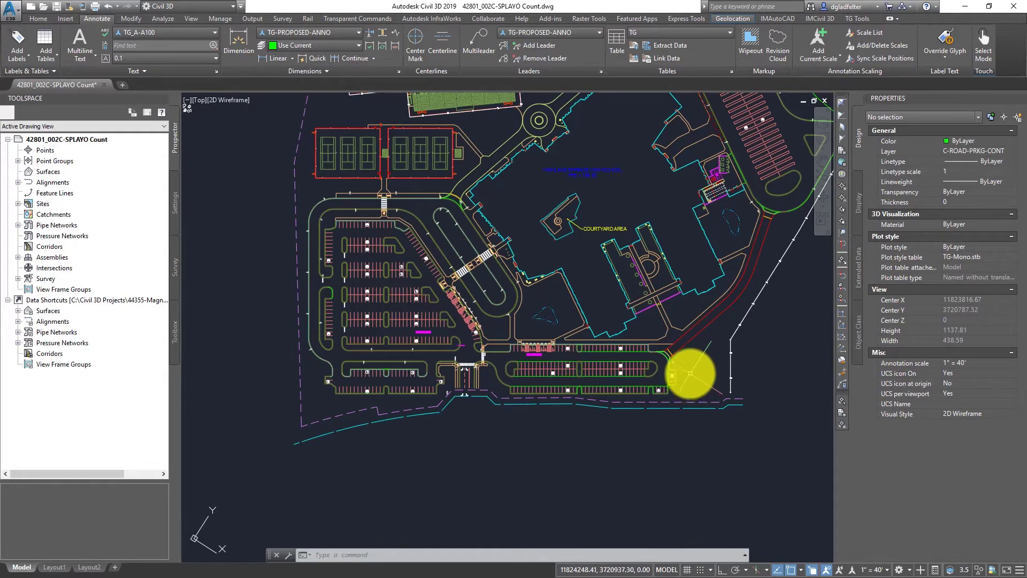
pyautogui.scroll(1, 690, 372)
pyautogui.scroll(2, 685, 377)
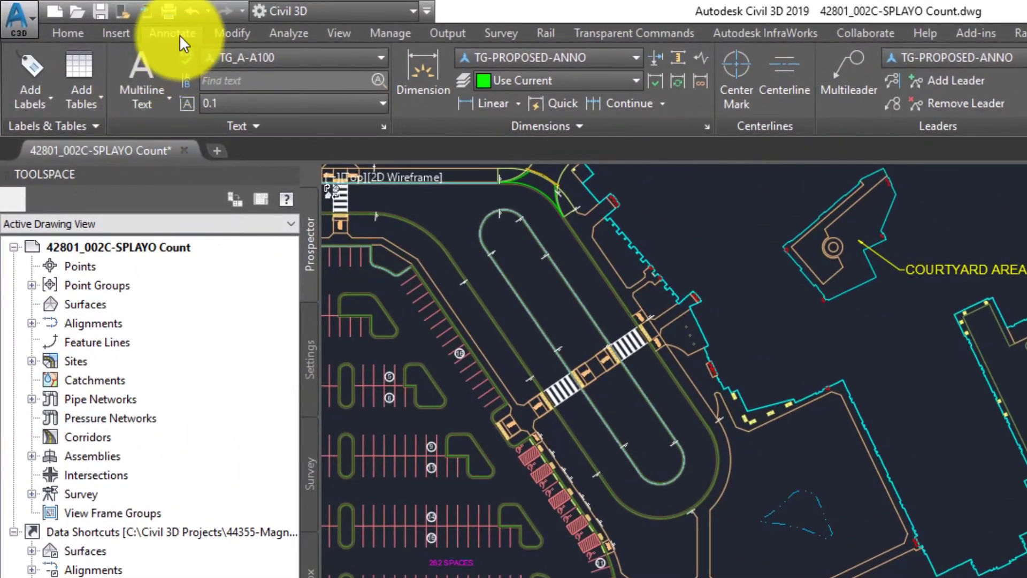
# - Launch Extract Data from the Annotate tab, choosing to create a new data extraction
pyautogui.click(179, 34)
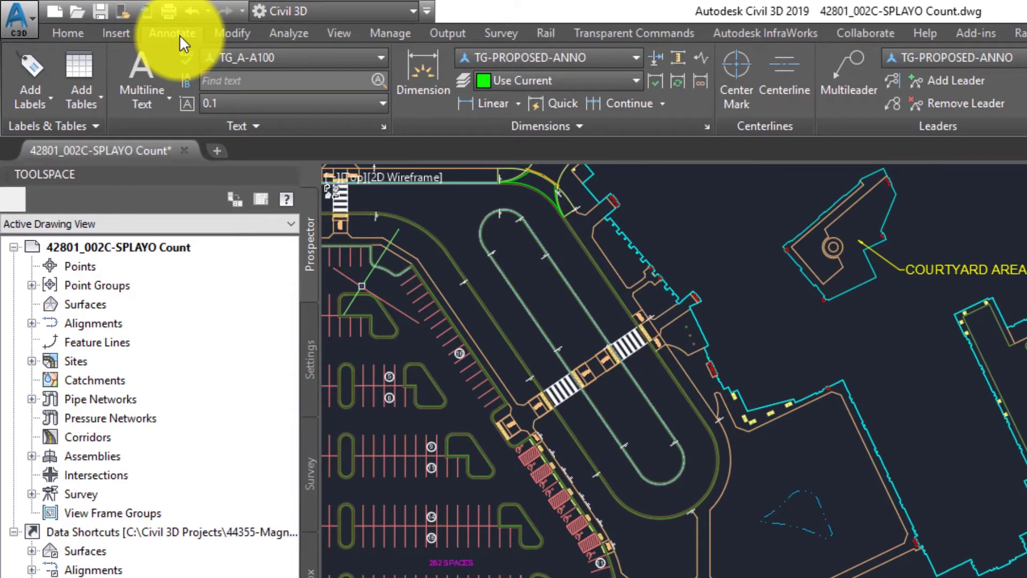
pyautogui.click(68, 122)
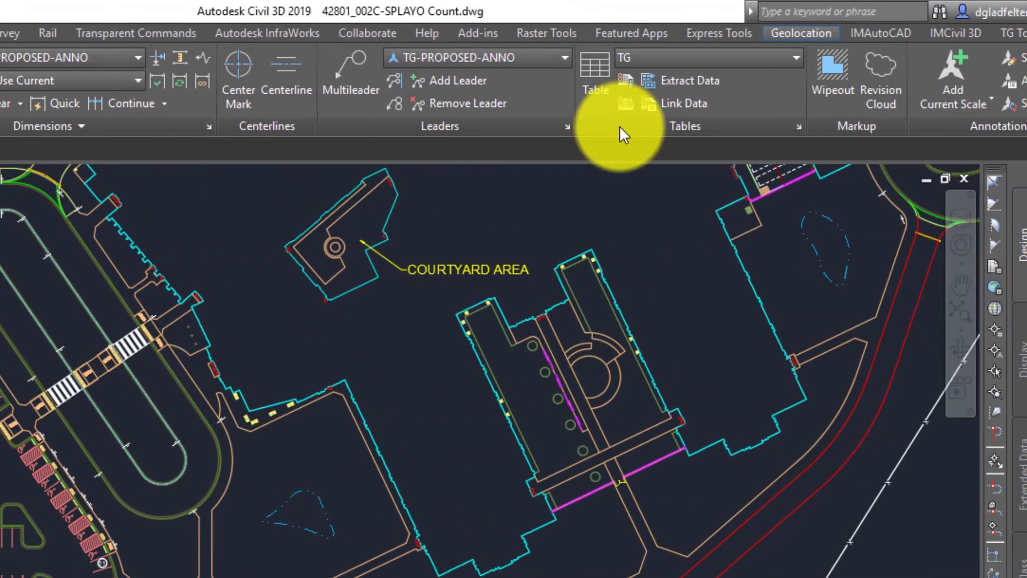
pyautogui.click(620, 128)
pyautogui.click(620, 127)
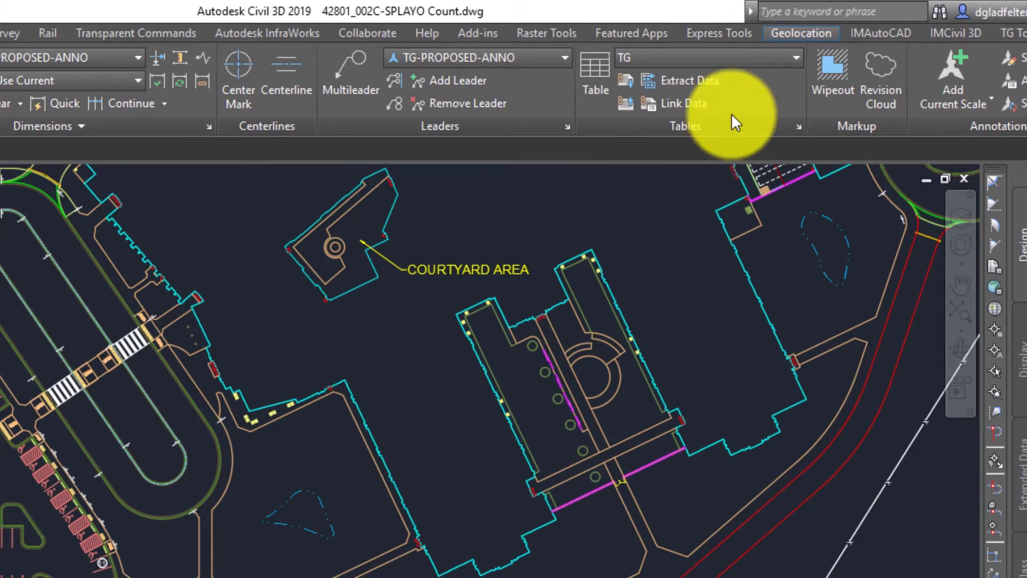
pyautogui.click(711, 90)
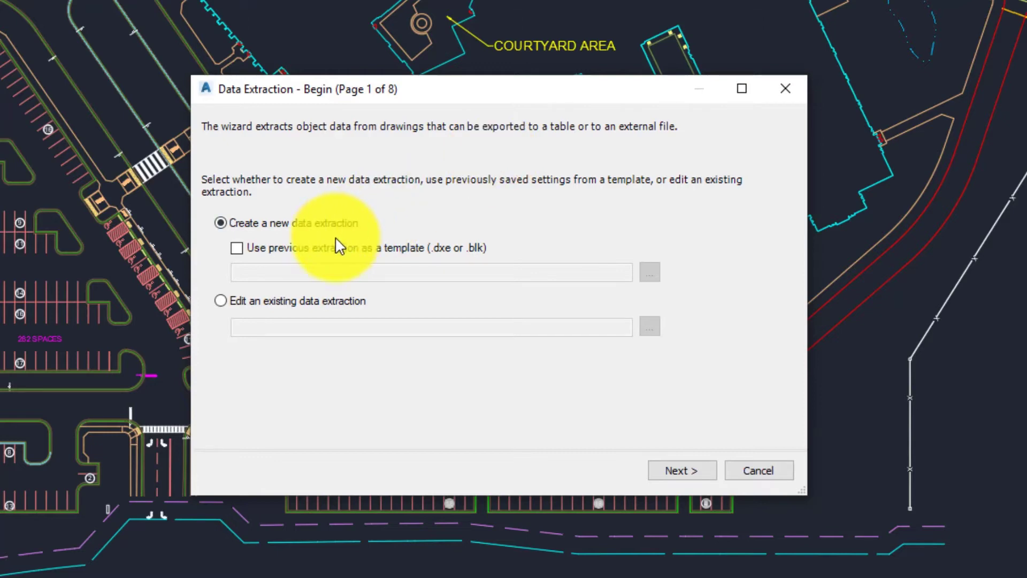
# - Save the new extraction as Parking on the Desktop and check the current-drawing data source
pyautogui.click(692, 467)
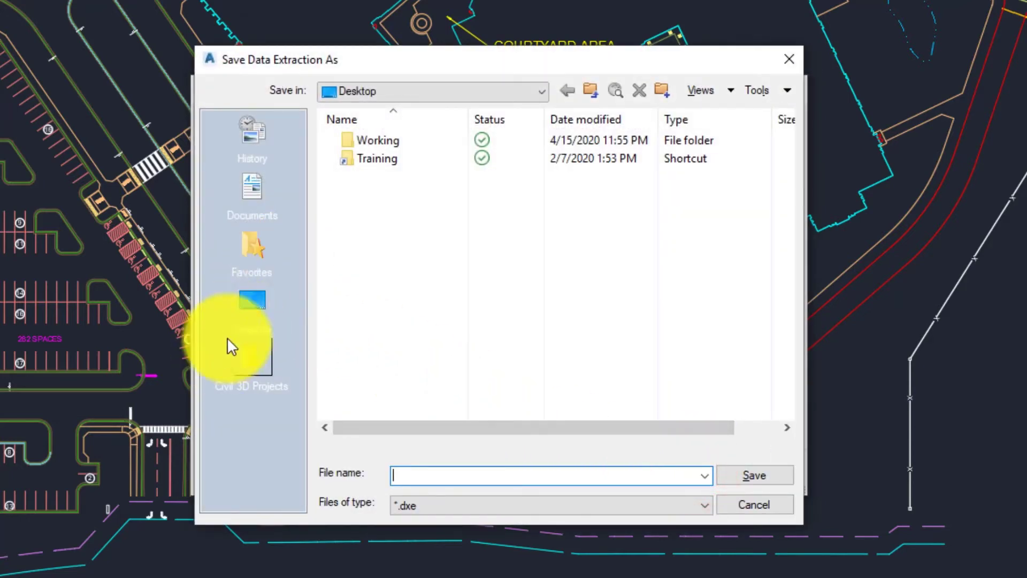
pyautogui.click(253, 306)
pyautogui.click(433, 475)
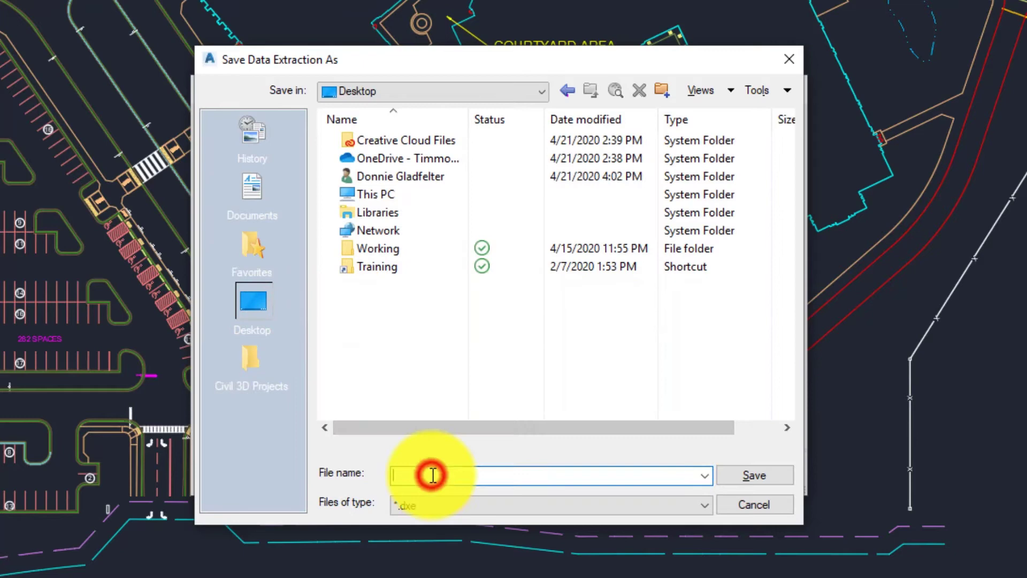
pyautogui.write('Parking')
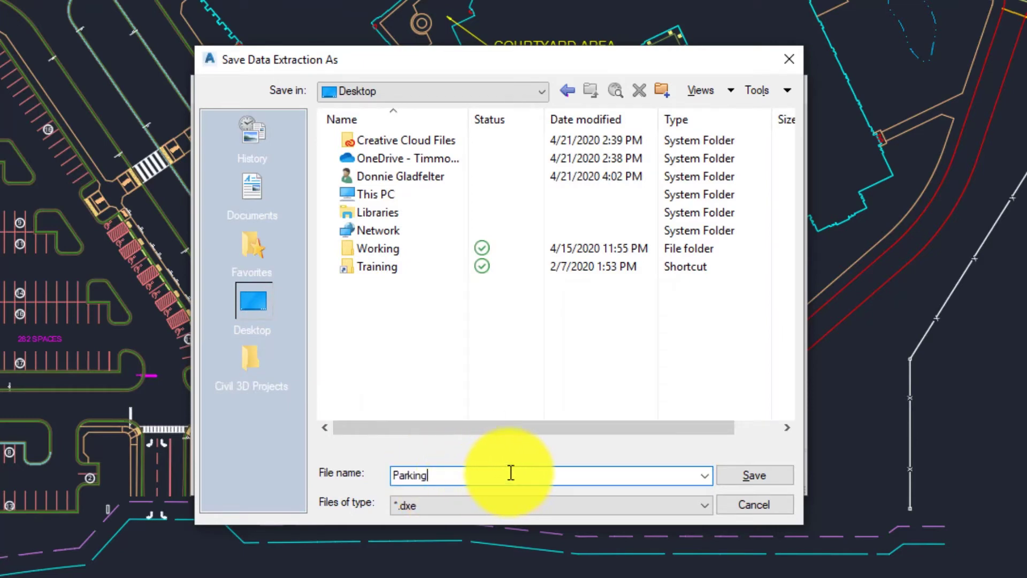
pyautogui.click(754, 475)
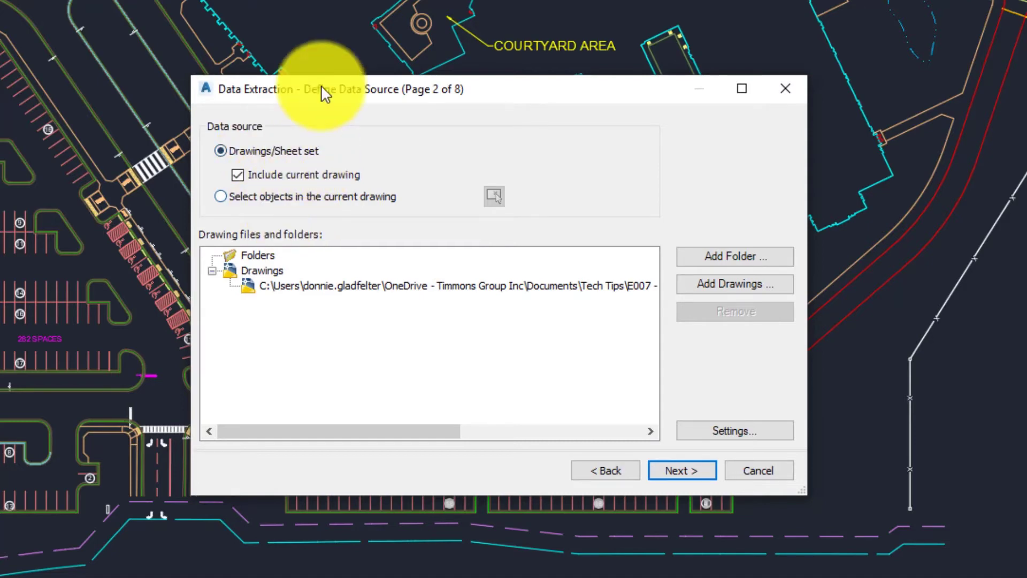
pyautogui.moveTo(321, 88); pyautogui.dragTo(667, 100)
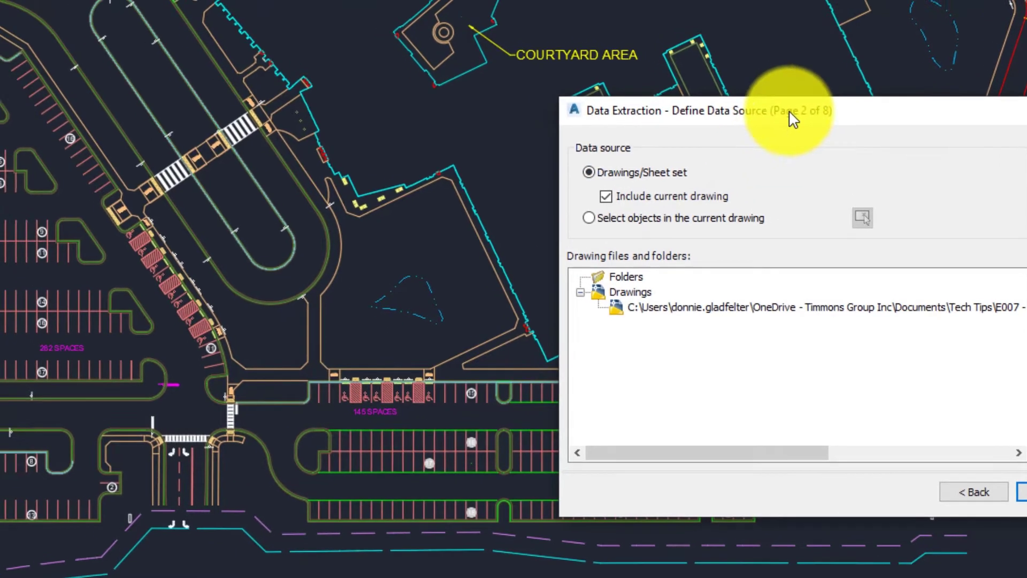
pyautogui.moveTo(765, 101); pyautogui.dragTo(312, 41)
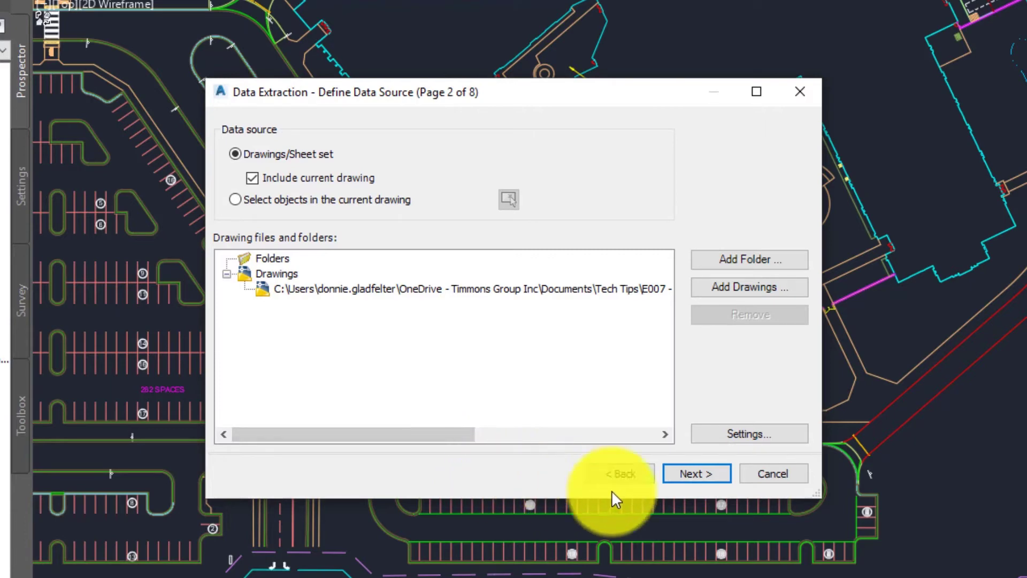
# - List only blocks with attributes and uncheck BORE, leaving just the ROAD-STAL block selected
pyautogui.click(704, 472)
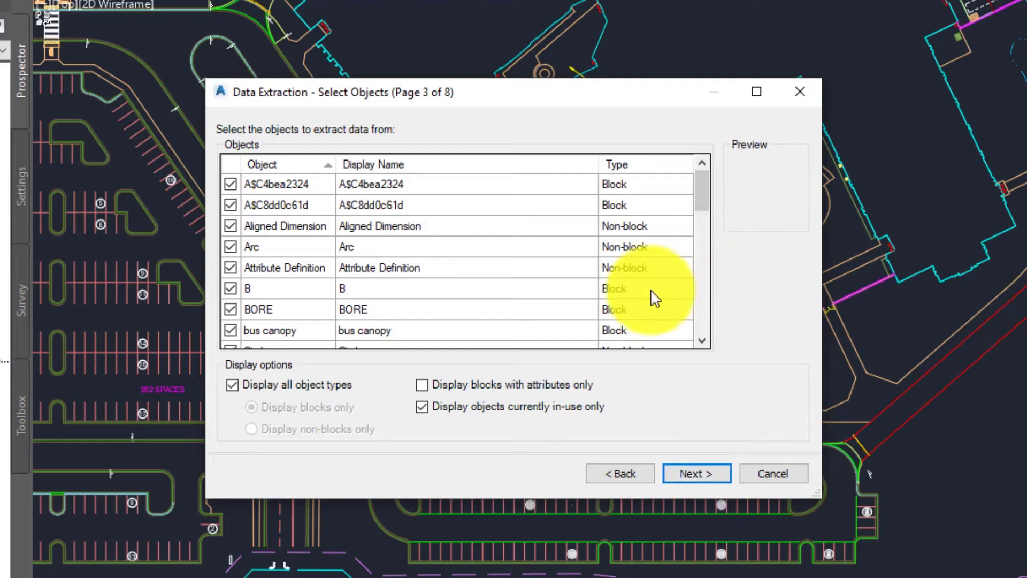
pyautogui.scroll(-2, 655, 300)
pyautogui.scroll(-7, 655, 300)
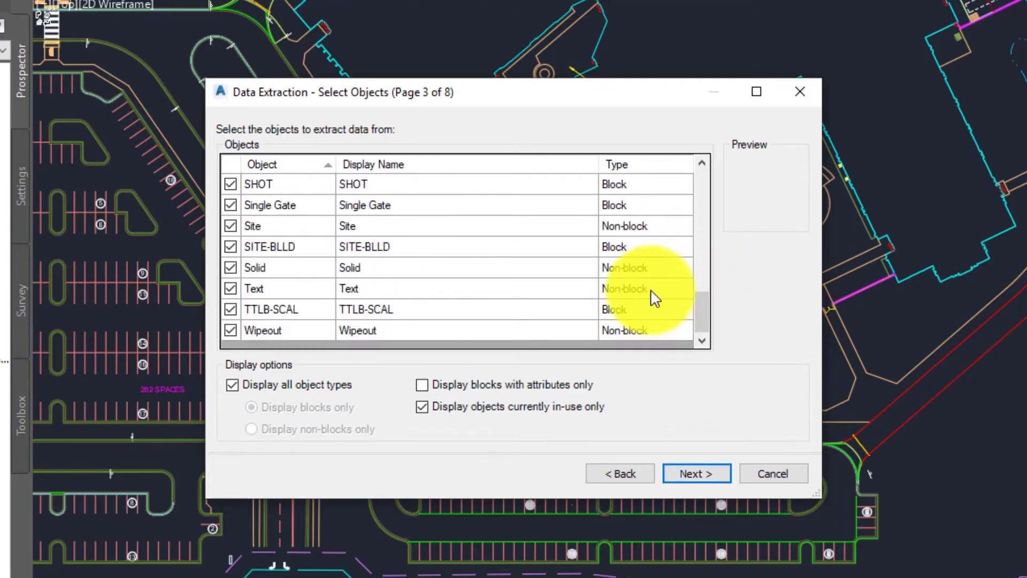
pyautogui.scroll(6, 655, 299)
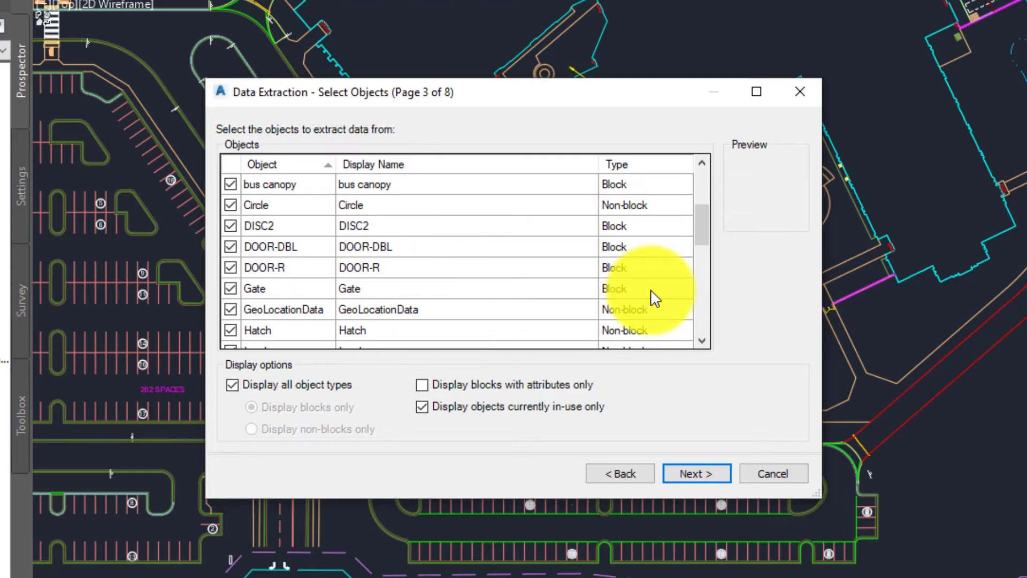
pyautogui.scroll(3, 653, 297)
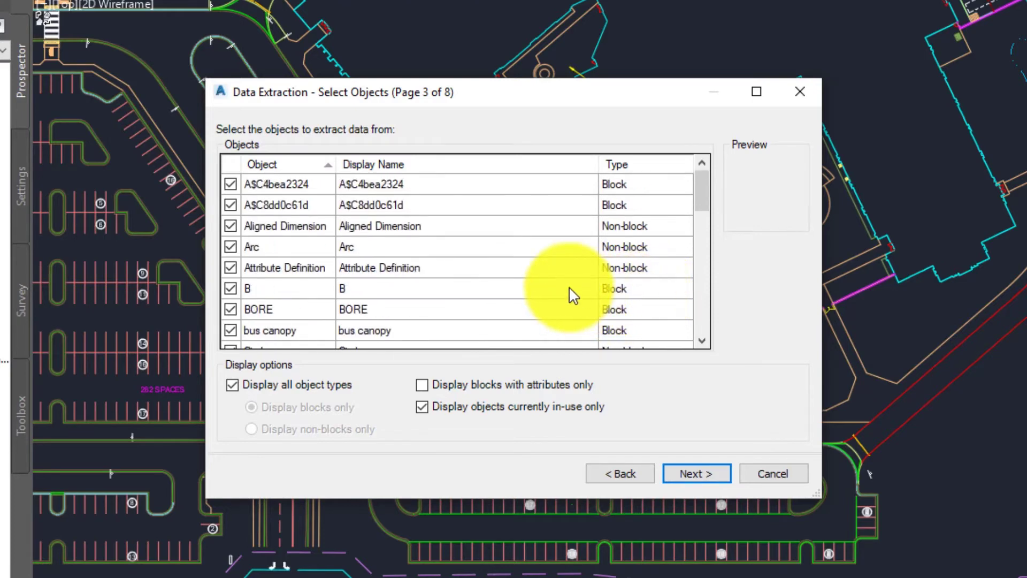
pyautogui.click(305, 382)
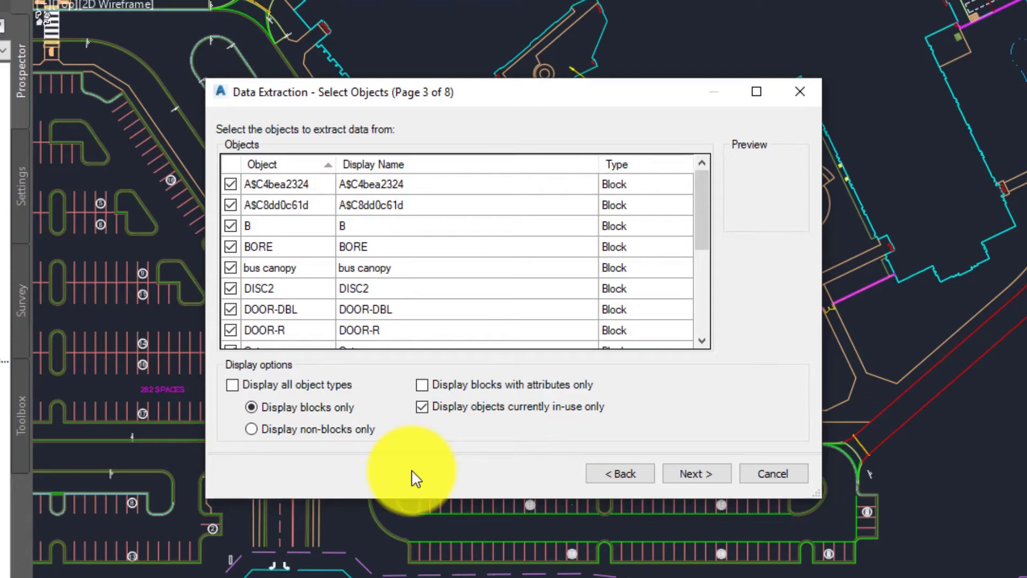
pyautogui.click(457, 384)
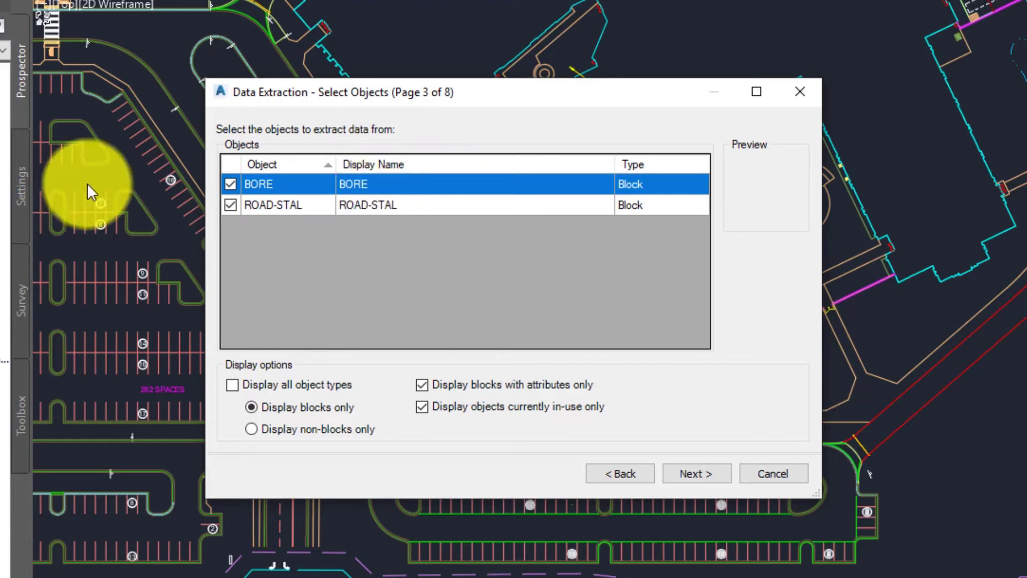
pyautogui.click(229, 183)
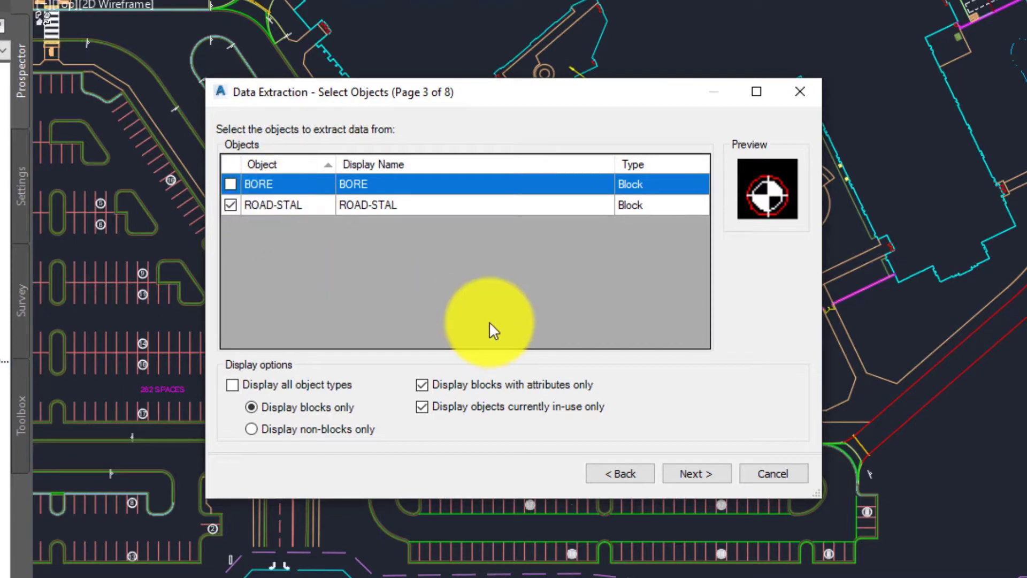
# - Filter the properties to the Attribute category so only #Stalls is extracted
pyautogui.click(693, 473)
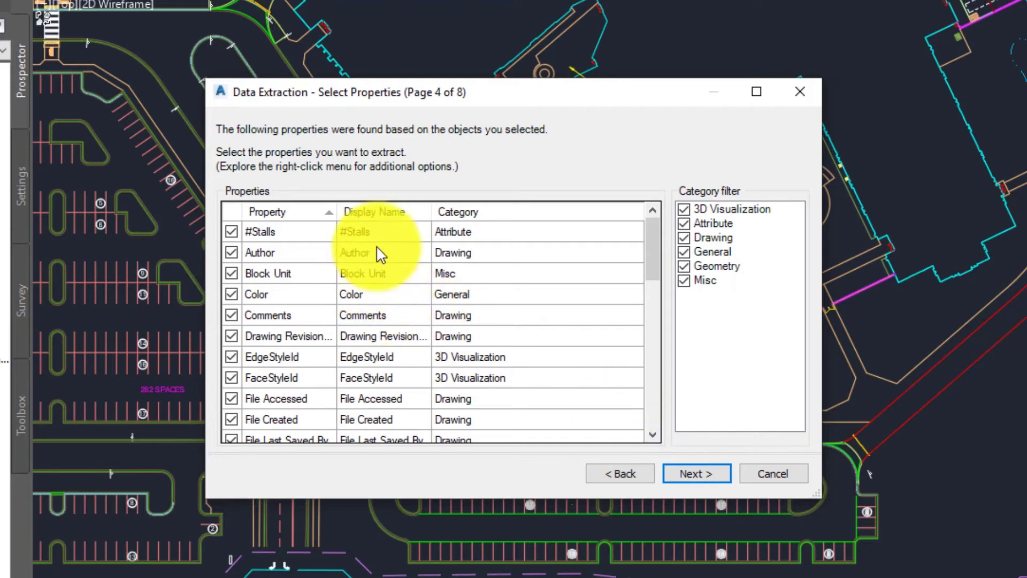
pyautogui.scroll(-2, 375, 311)
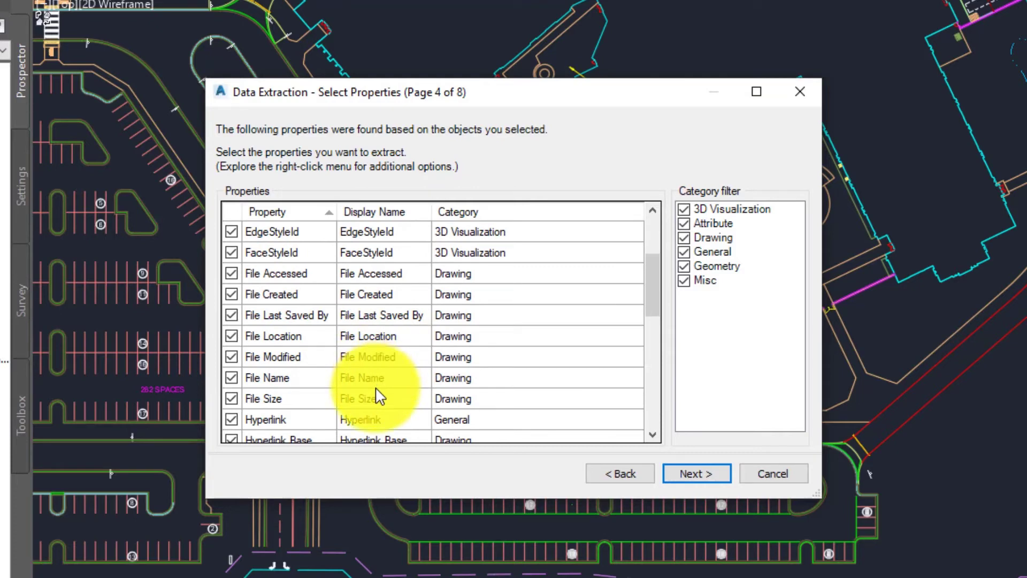
pyautogui.scroll(2, 378, 395)
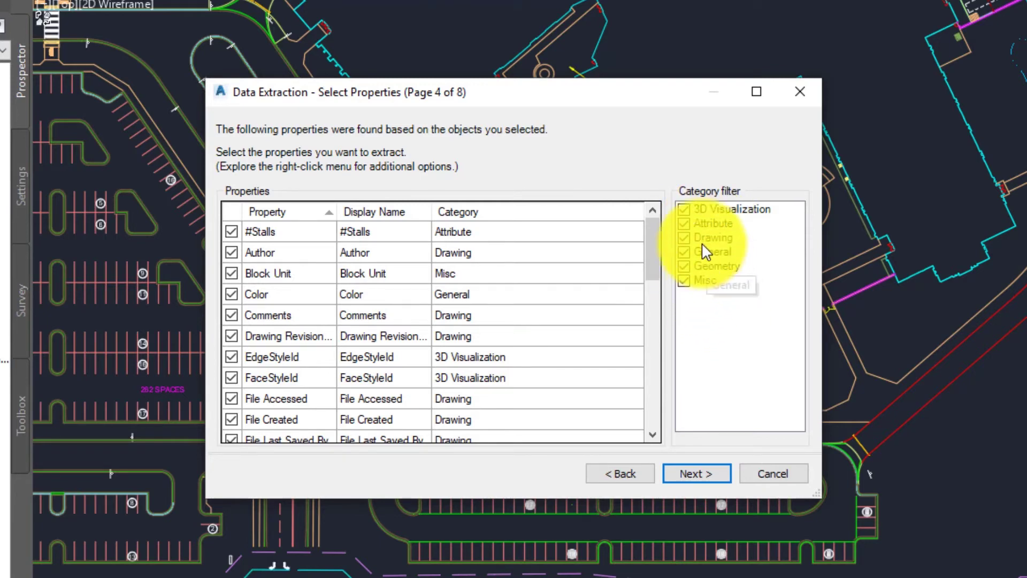
pyautogui.click(688, 225)
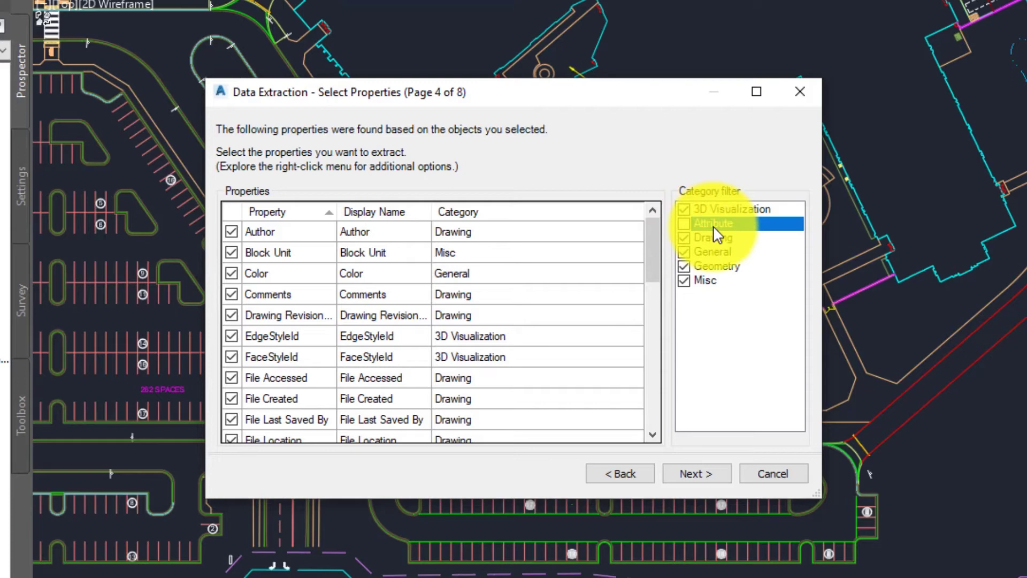
pyautogui.rightClick(714, 226)
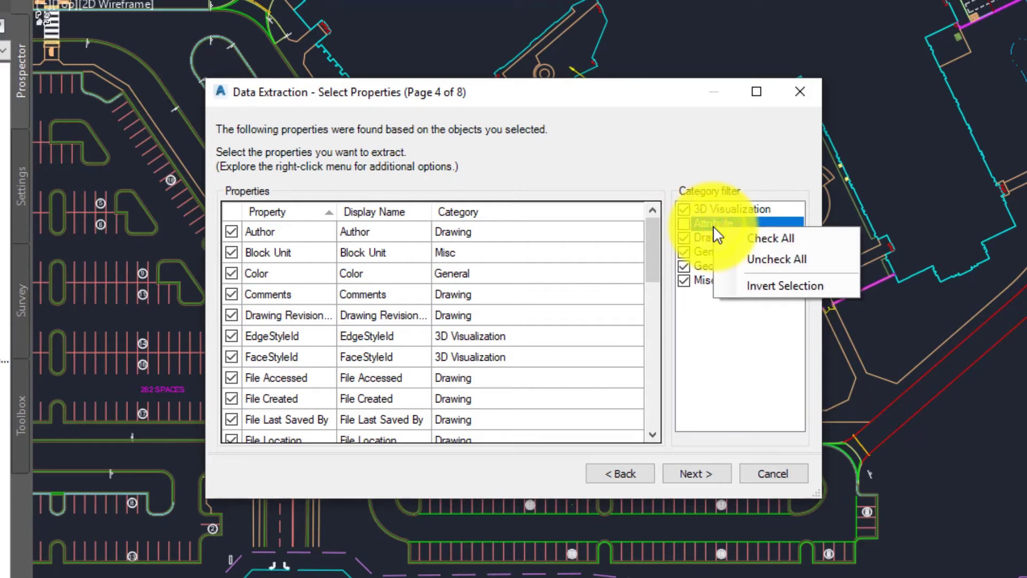
pyautogui.click(801, 288)
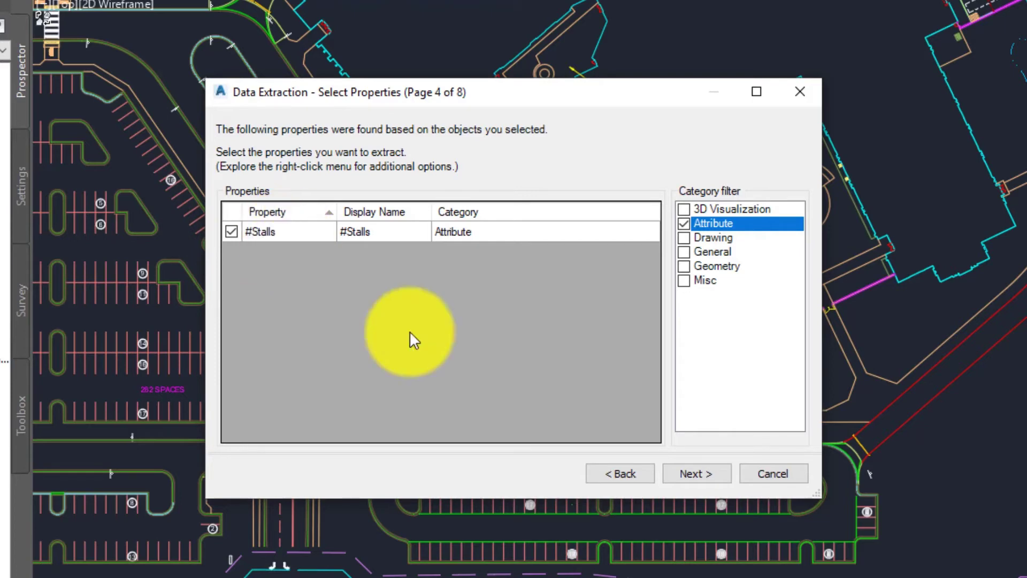
pyautogui.click(697, 476)
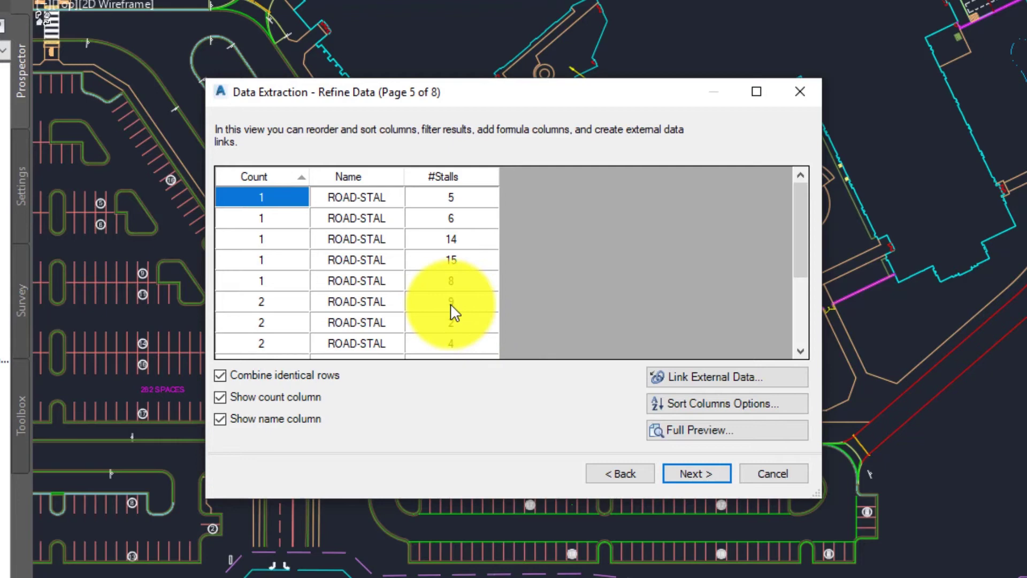
# - Scroll through the Refine Data grid to review the ROAD-STAL rows and their counts
pyautogui.scroll(-2, 268, 310)
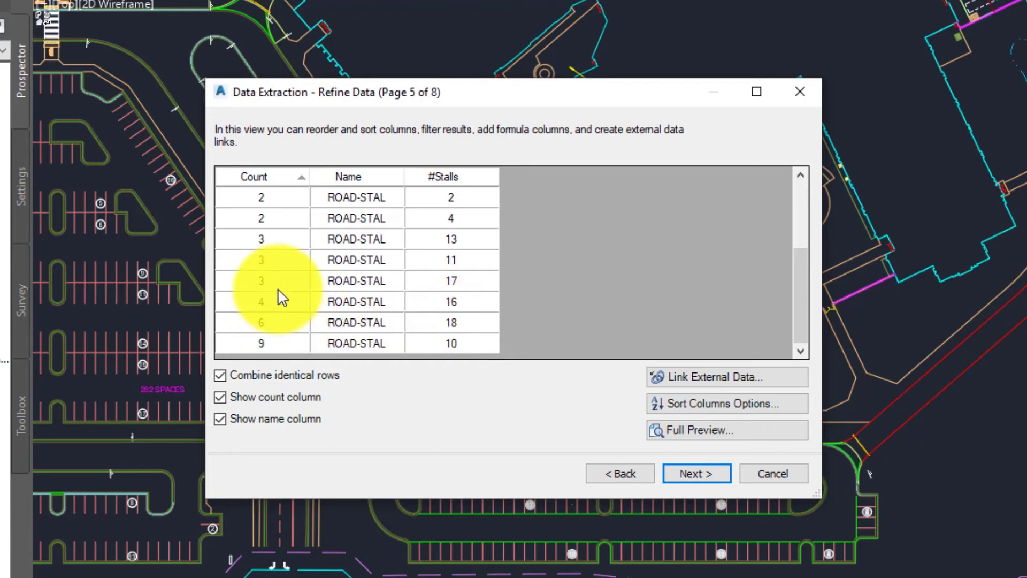
pyautogui.scroll(2, 324, 295)
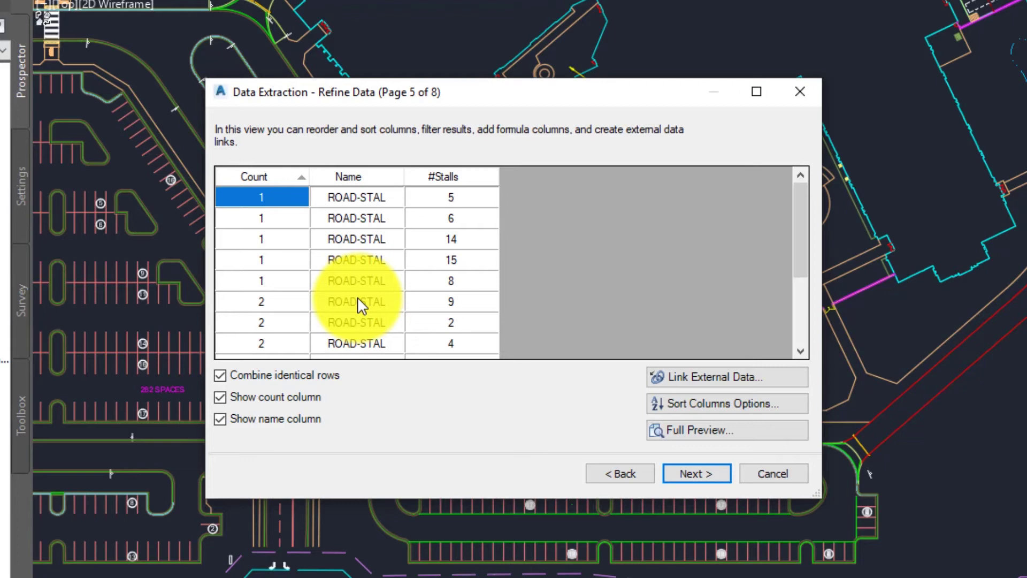
# - Uncheck Combine identical rows and hide the count and name columns, leaving only #Stalls
pyautogui.click(238, 376)
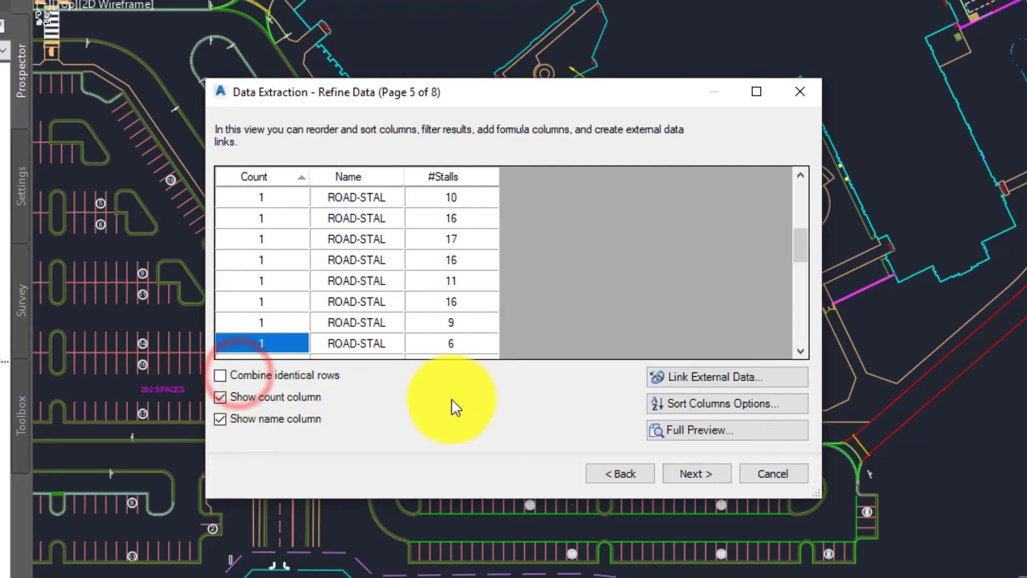
pyautogui.scroll(-5, 396, 304)
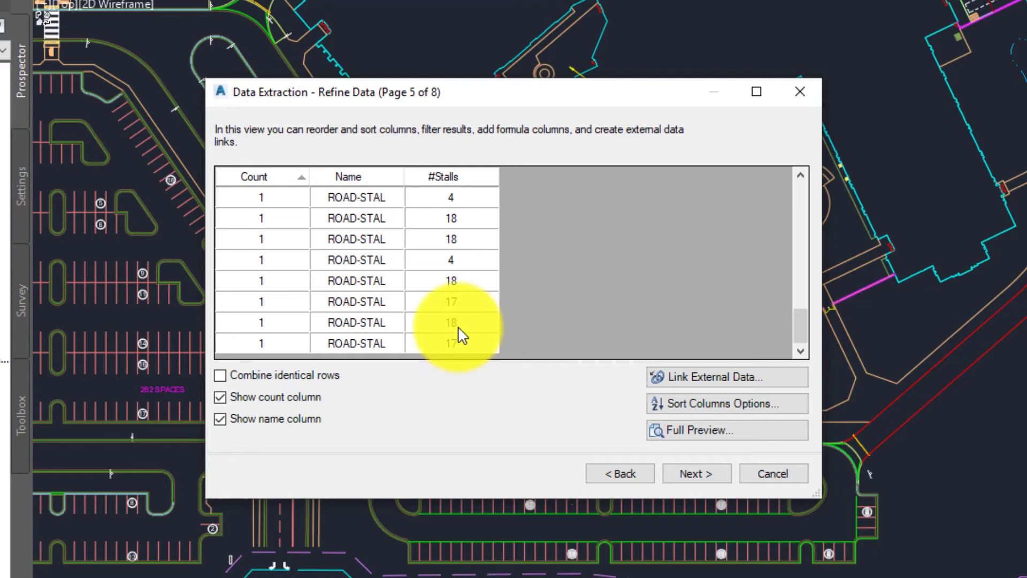
pyautogui.click(259, 395)
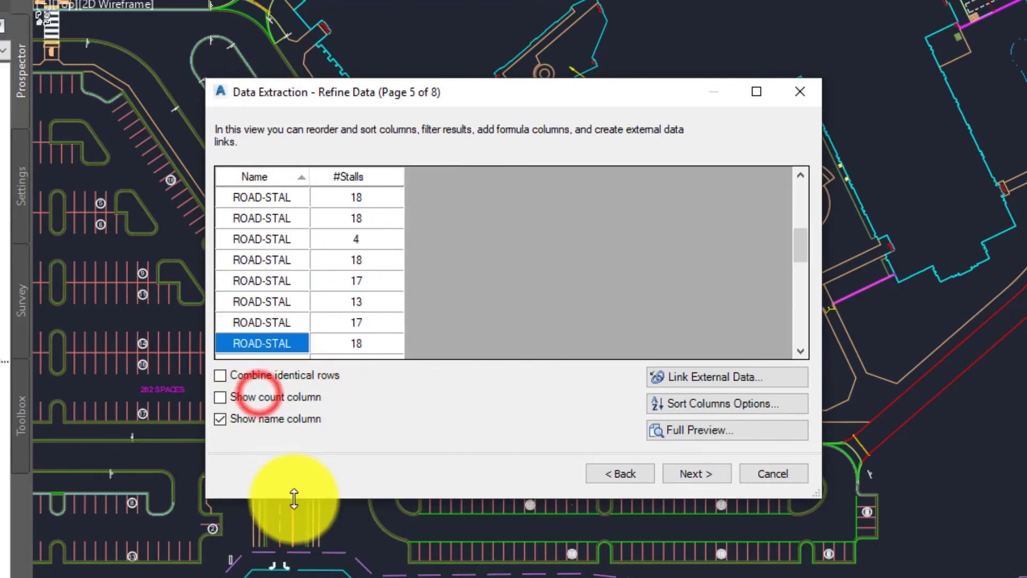
pyautogui.click(252, 418)
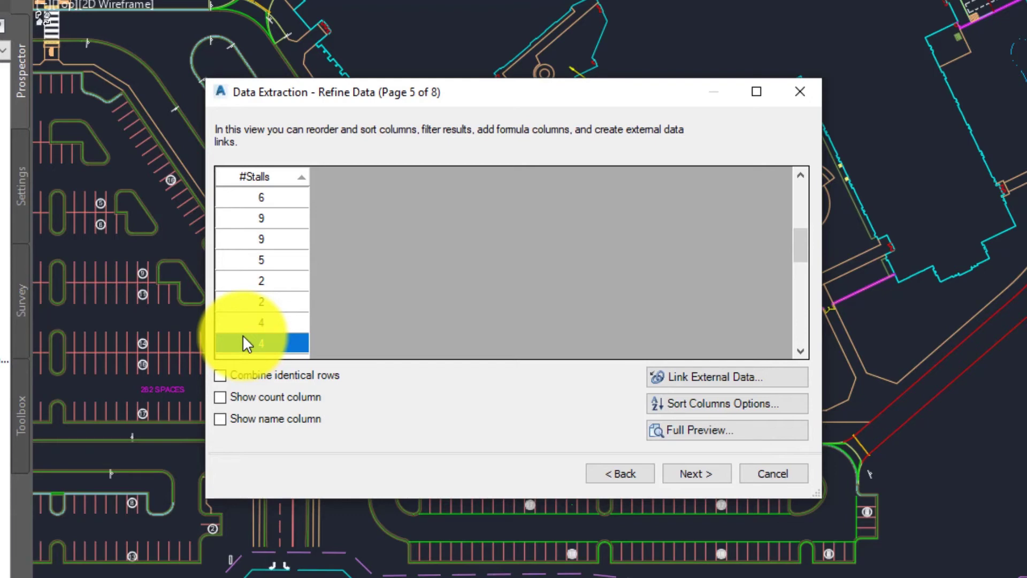
# - Insert a formula column named Stalls whose formula is simply #Stalls
pyautogui.rightClick(268, 185)
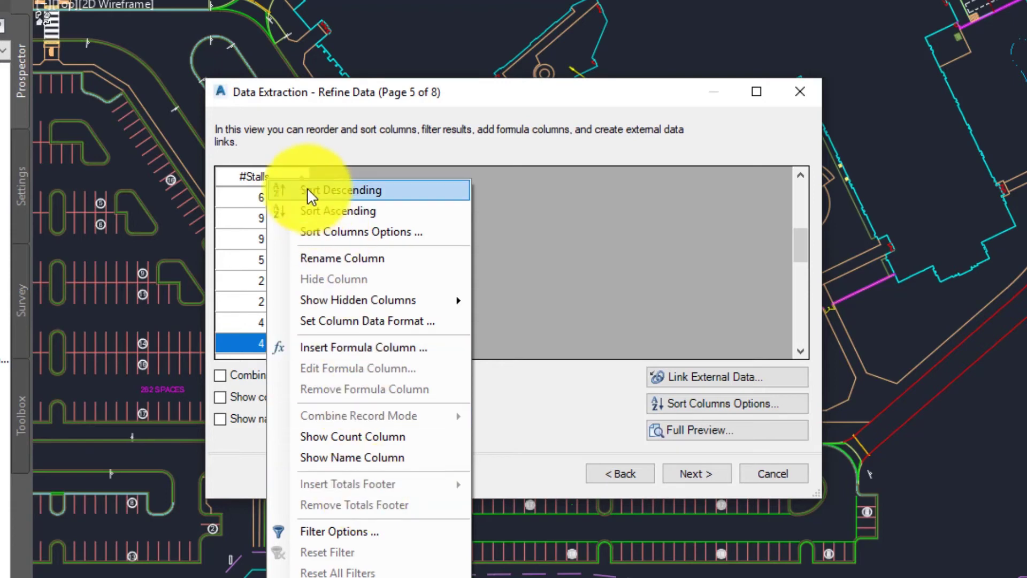
pyautogui.click(396, 347)
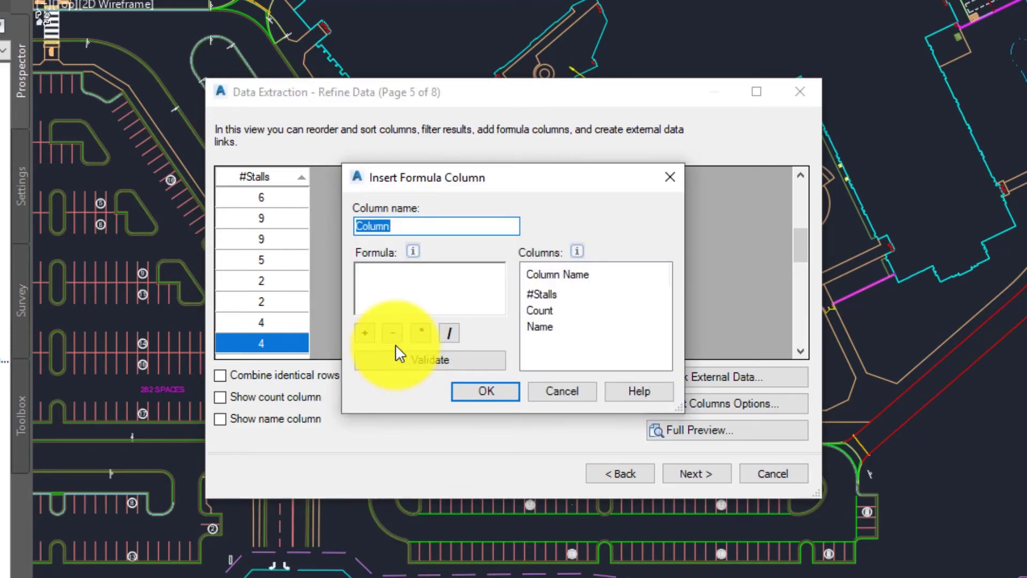
pyautogui.write('Stalls')
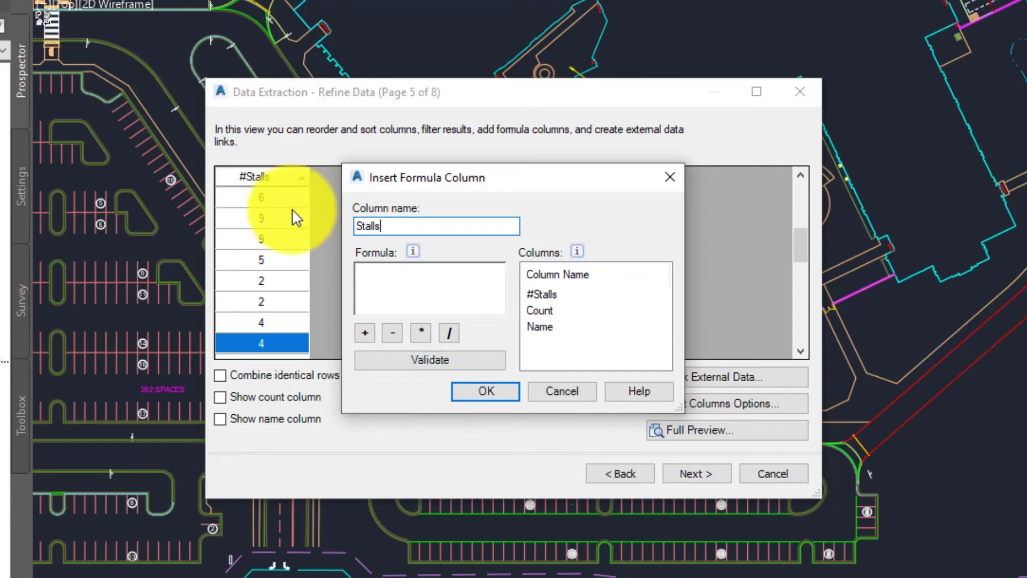
pyautogui.click(397, 272)
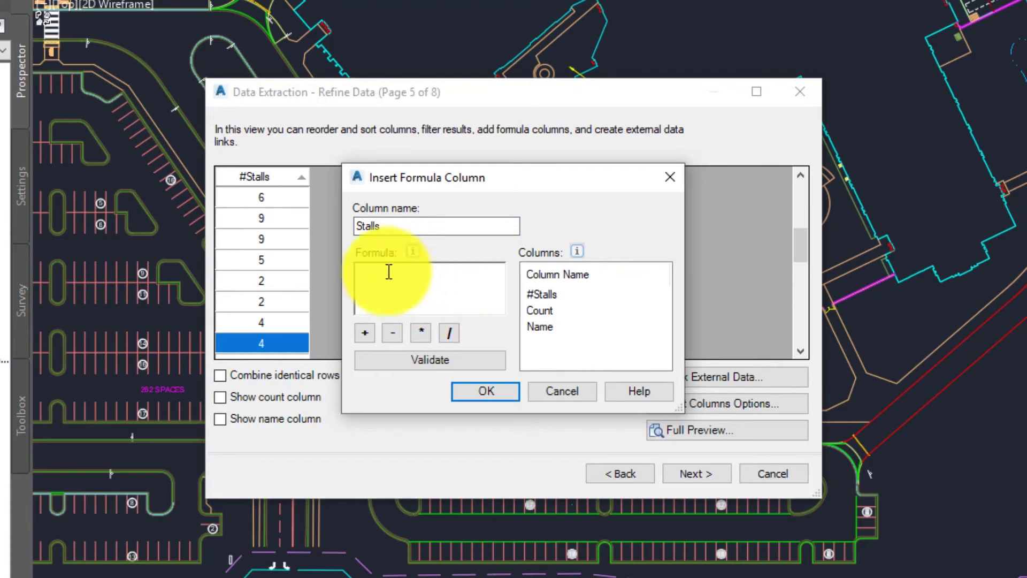
pyautogui.doubleClick(537, 294)
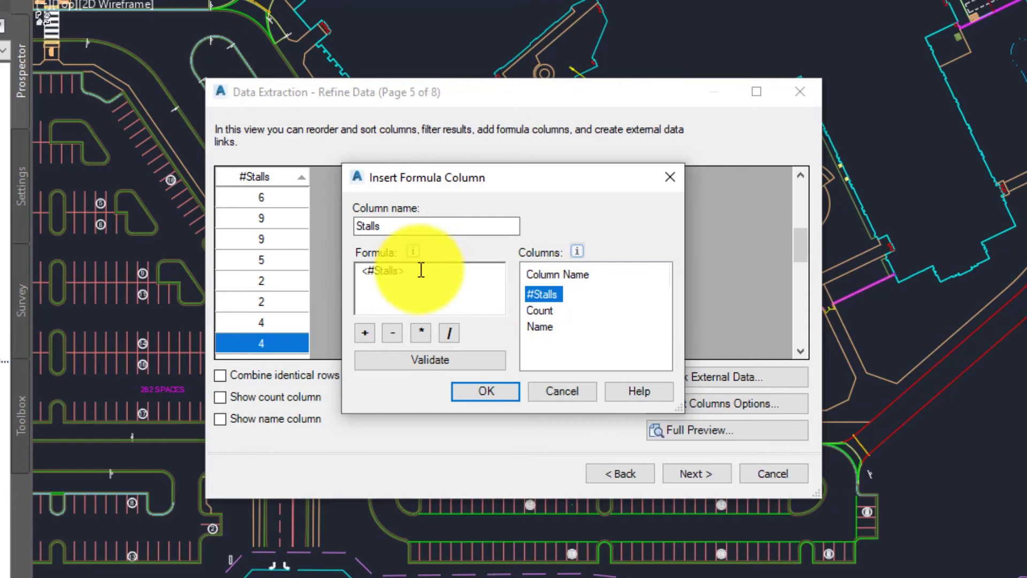
pyautogui.click(483, 390)
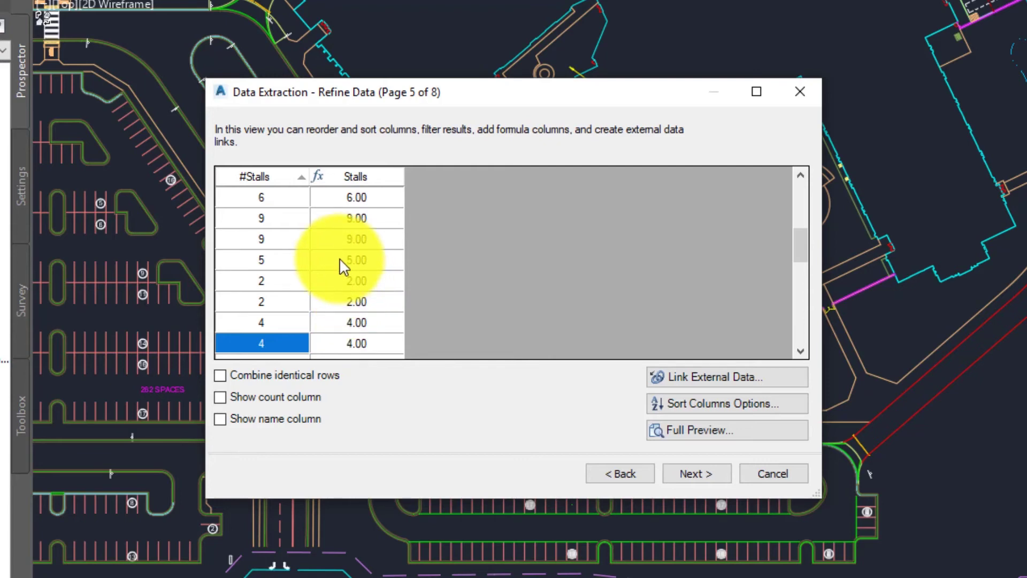
# - Add a Sum totals footer to the Stalls column and confirm it shows 463.00
pyautogui.rightClick(365, 174)
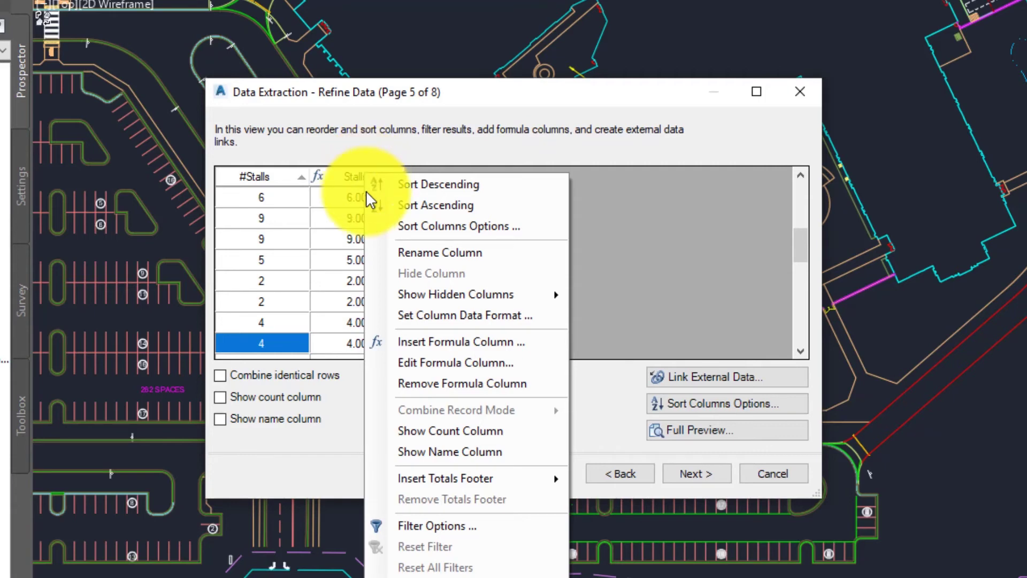
pyautogui.moveTo(441, 472)
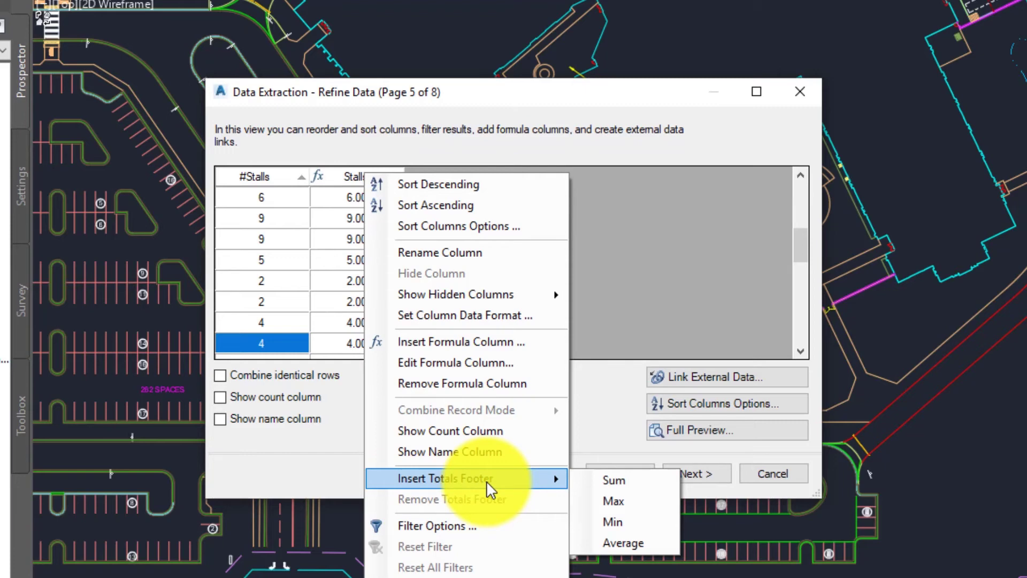
pyautogui.click(634, 485)
pyautogui.scroll(-2, 491, 280)
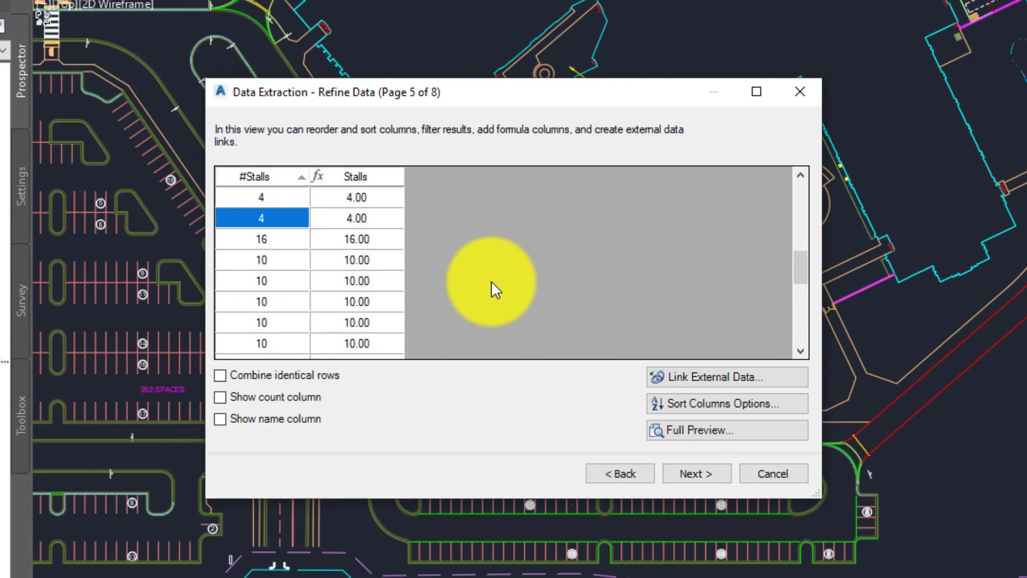
pyautogui.scroll(-5, 491, 280)
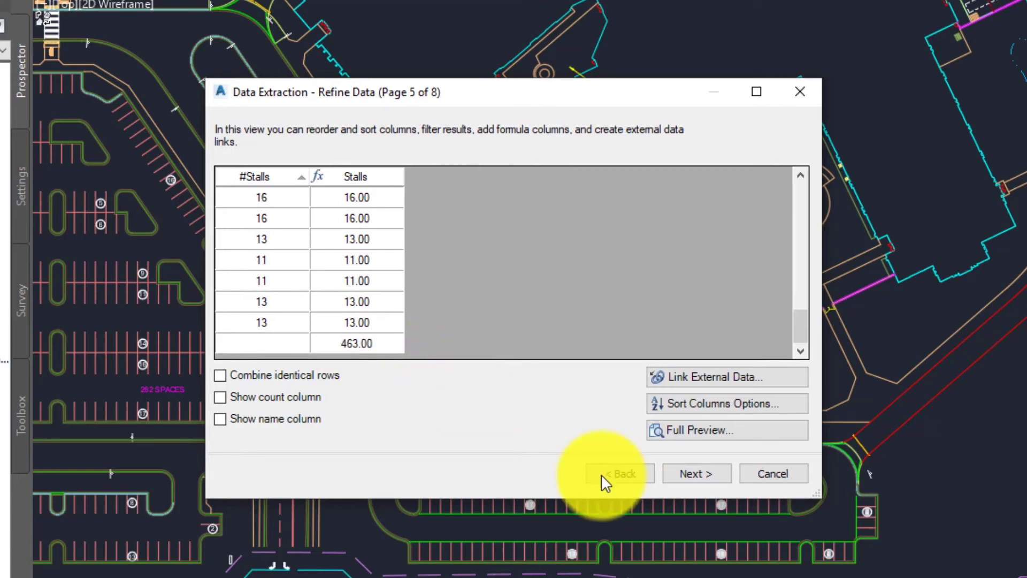
# - Choose to insert the data extraction table into the drawing, then advance to Table Style
pyautogui.click(684, 474)
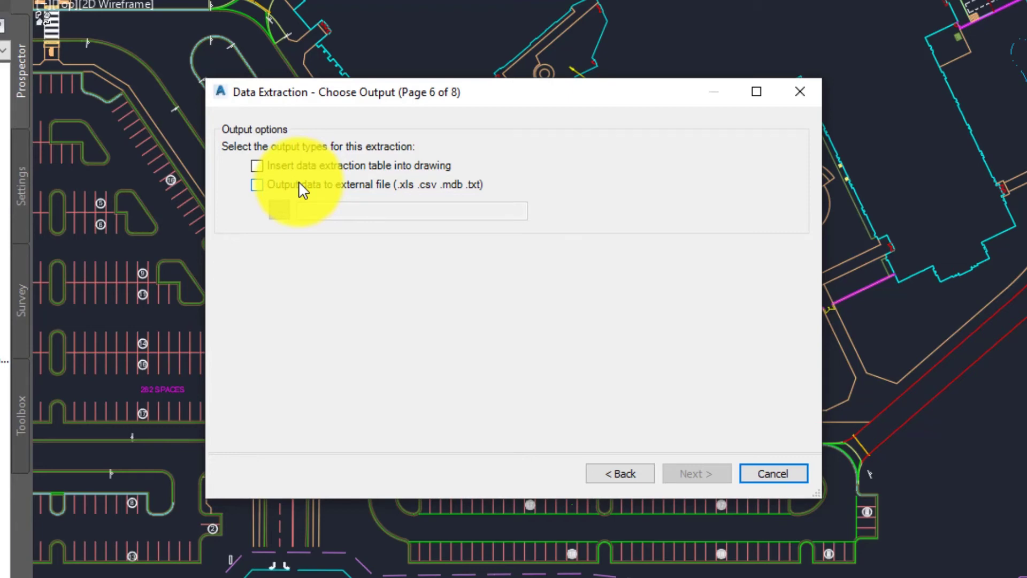
pyautogui.click(290, 166)
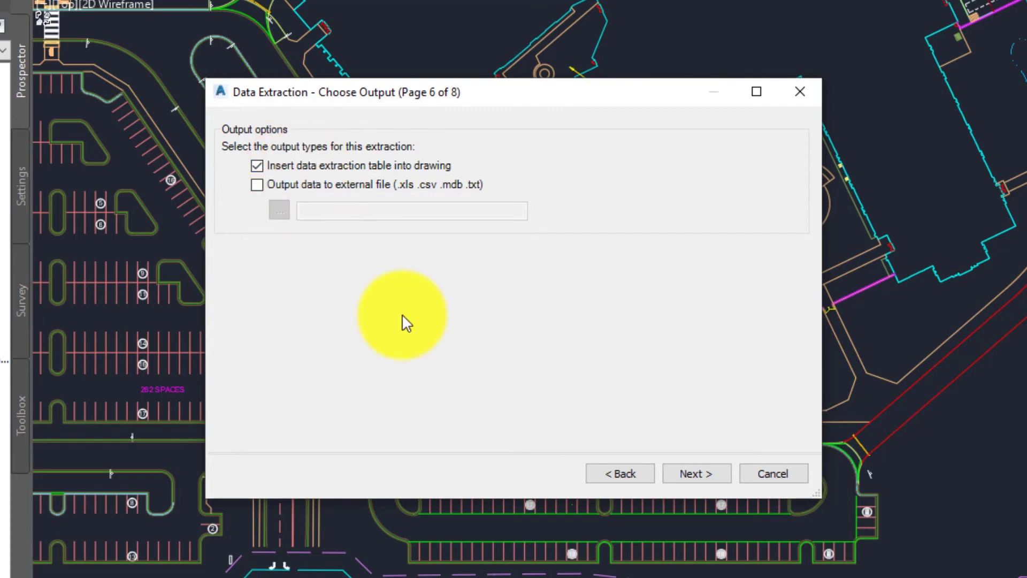
pyautogui.click(688, 479)
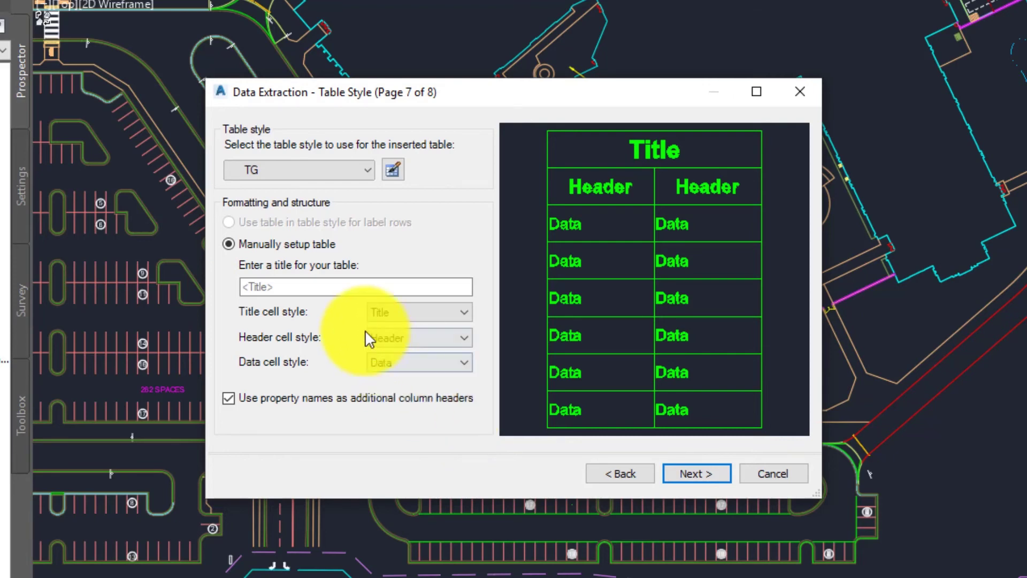
# - Title the table 'Parking Count' and finish the Data Extraction wizard
pyautogui.click(336, 287)
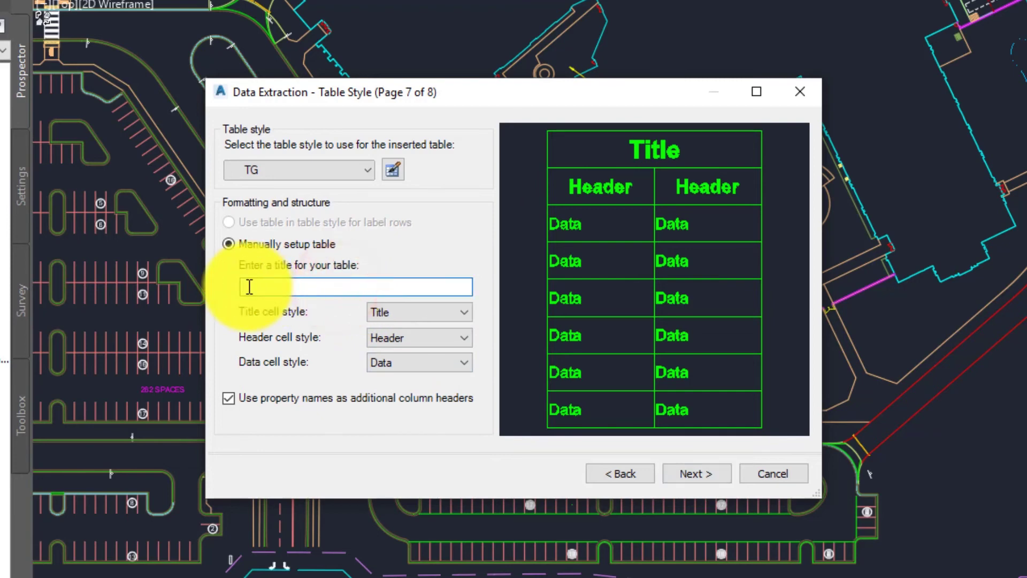
pyautogui.write('Parking Count')
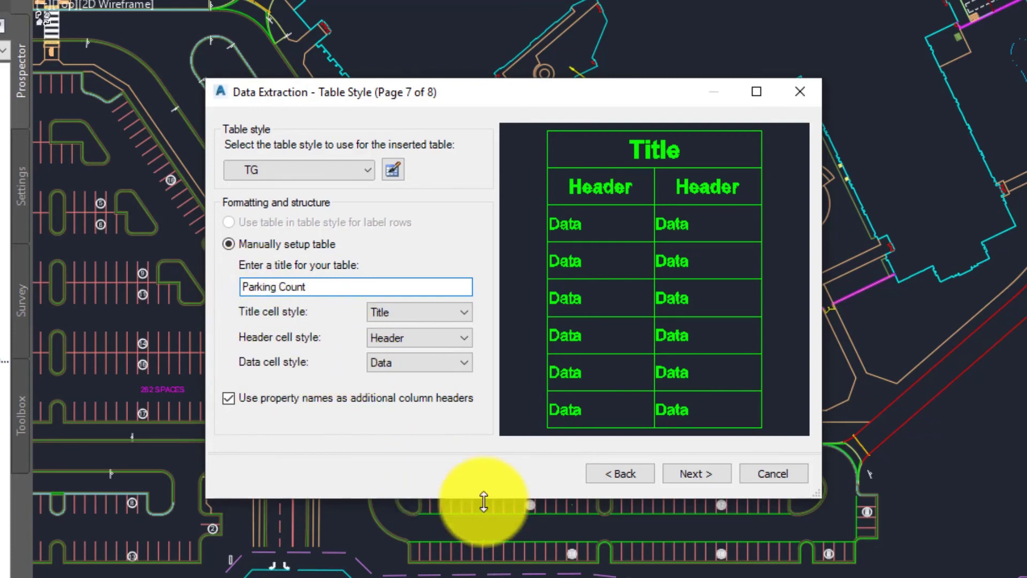
pyautogui.click(690, 473)
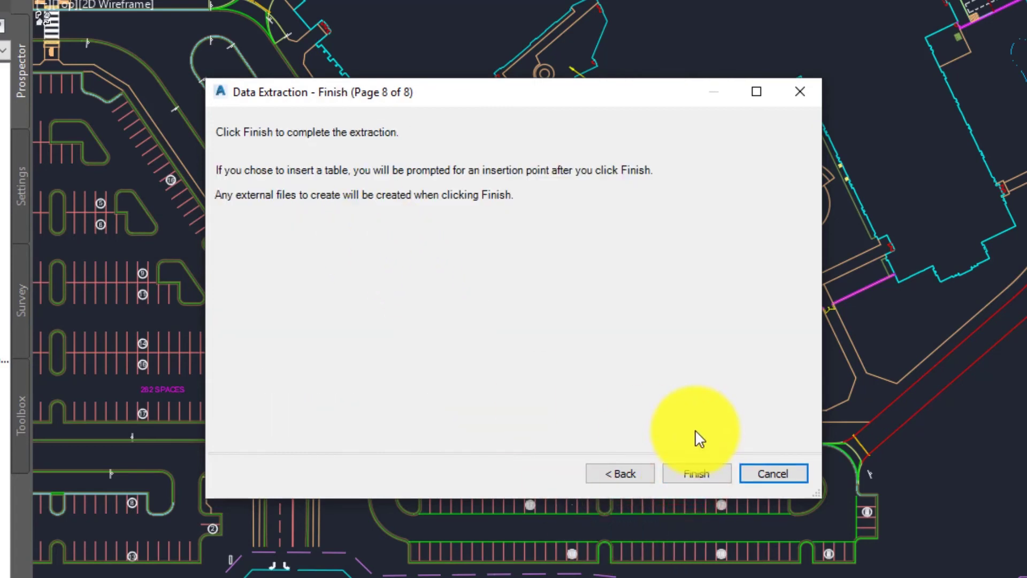
pyautogui.click(693, 474)
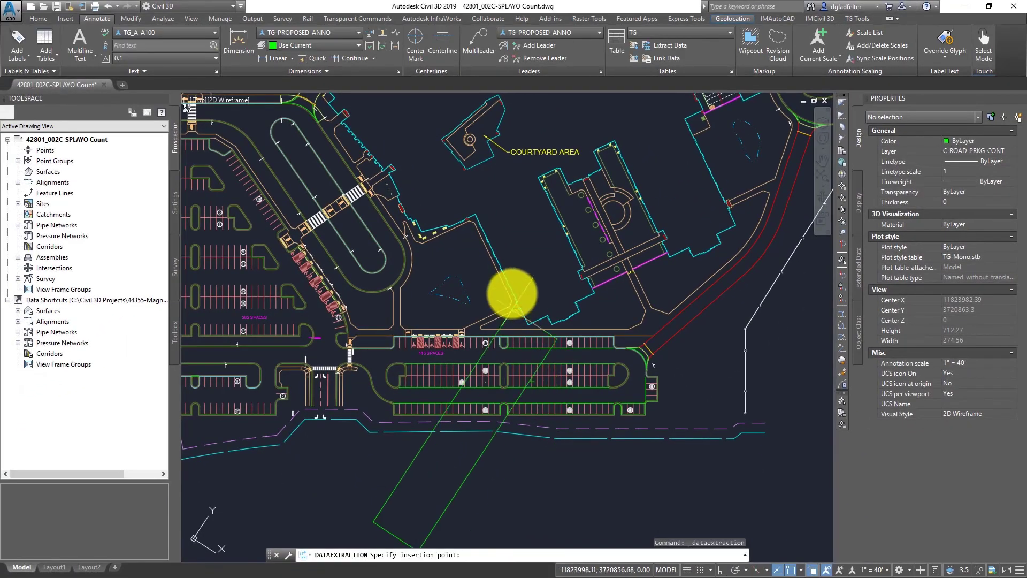
# - Insert the Parking Count table in open space below the parking lot and zoom in to check it
pyautogui.scroll(-2, 511, 291)
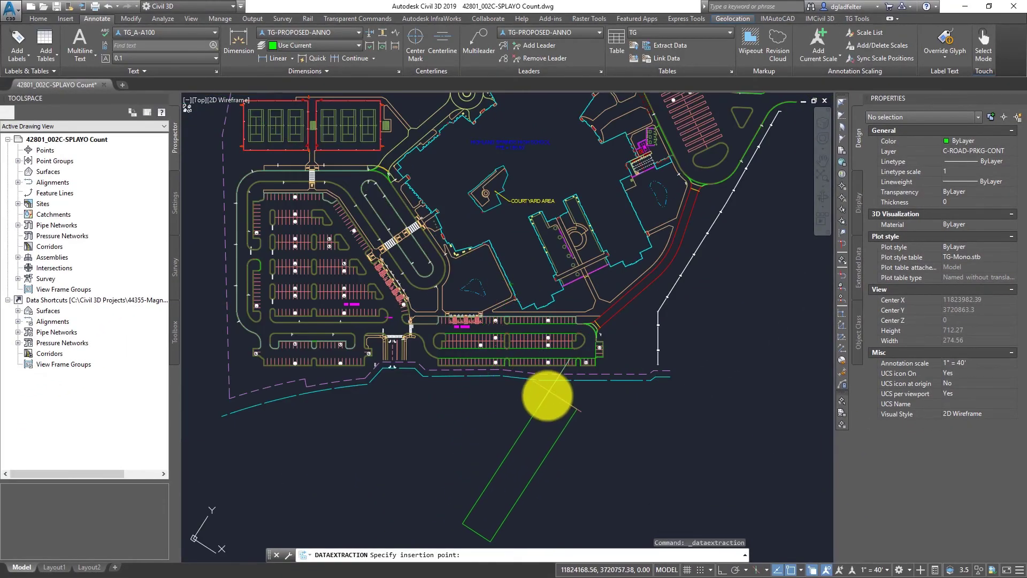
pyautogui.moveTo(548, 396)
pyautogui.mouseDown(button='middle')
pyautogui.moveTo(486, 344)
pyautogui.moveTo(496, 349)
pyautogui.mouseUp(button='middle')
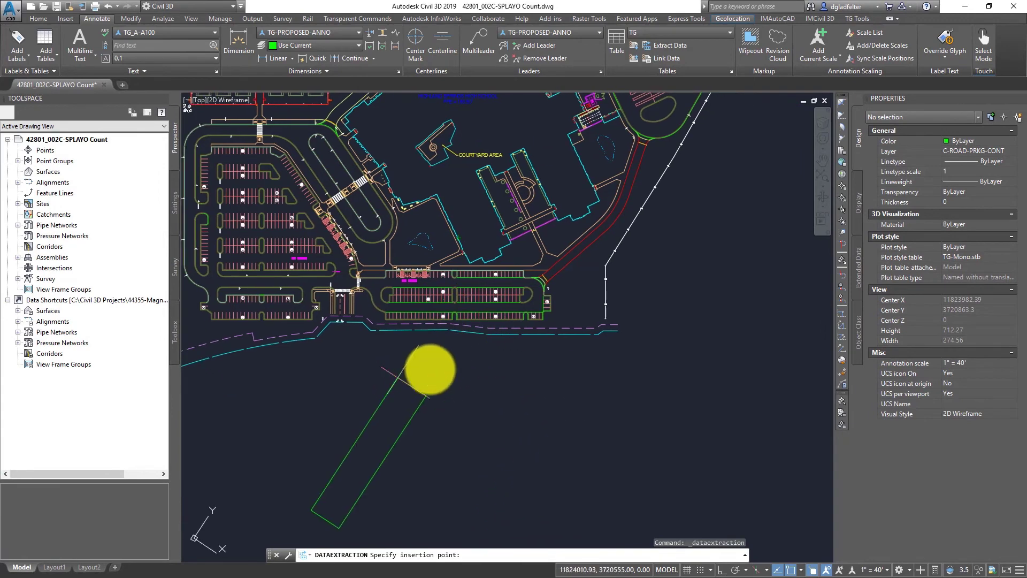
pyautogui.click(458, 363)
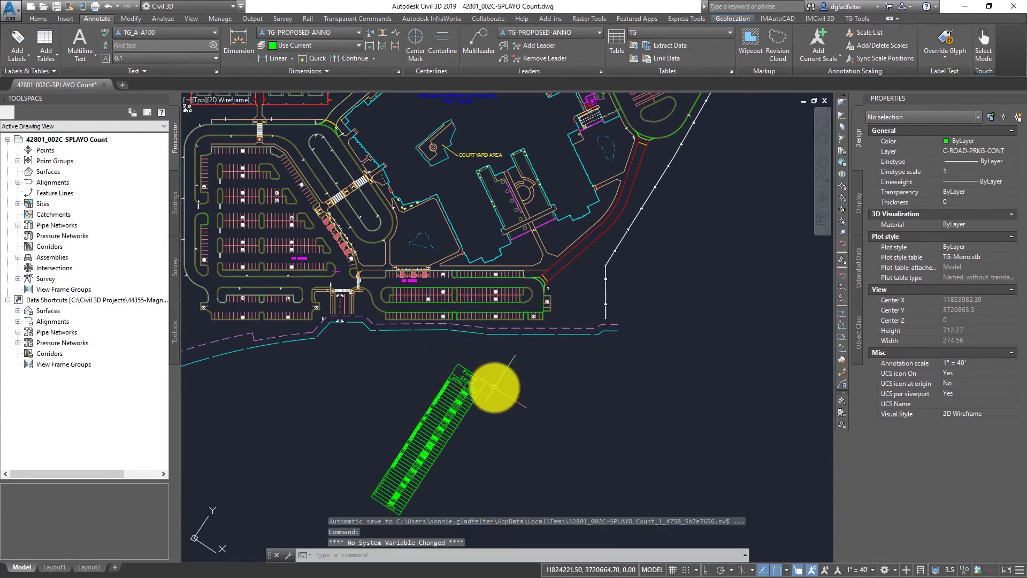
pyautogui.scroll(4, 462, 415)
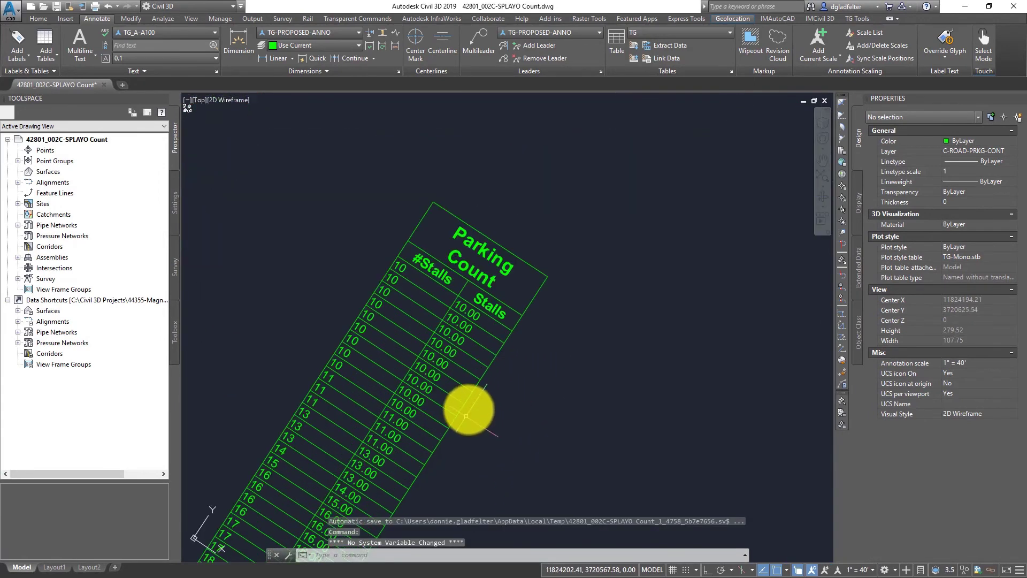
pyautogui.moveTo(465, 417); pyautogui.dragTo(570, 273, button='middle')
pyautogui.scroll(-3, 535, 321)
pyautogui.moveTo(508, 355); pyautogui.dragTo(509, 297, button='middle')
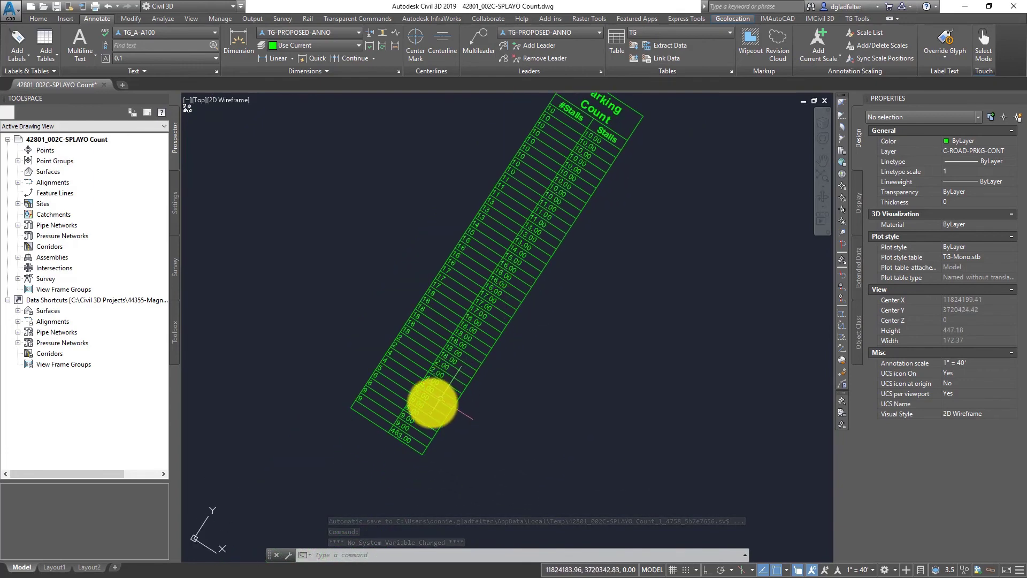
pyautogui.scroll(4, 377, 472)
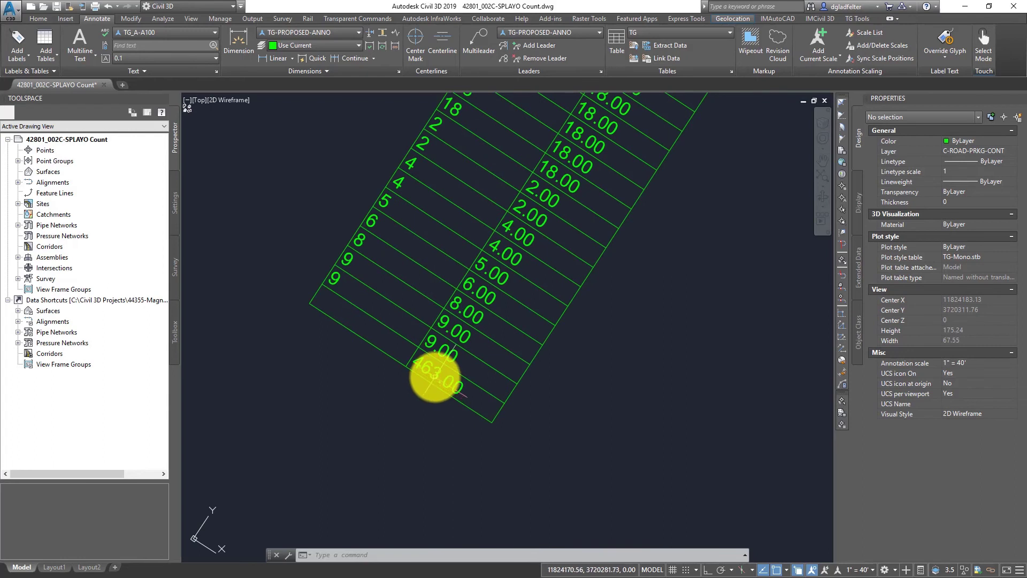
# - Split the drawing area into two vertical viewports and make the left one active
pyautogui.click(189, 100)
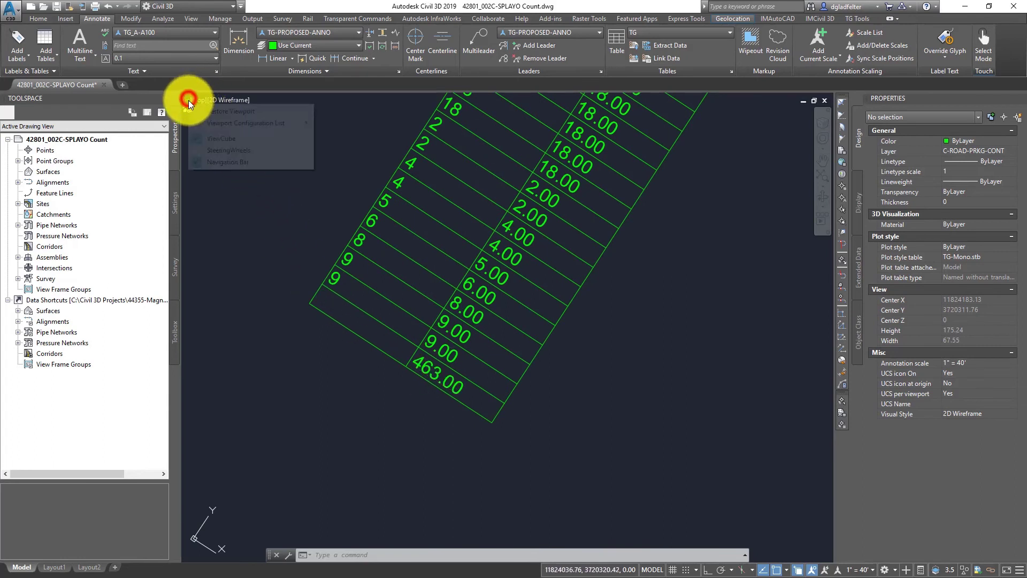
pyautogui.moveTo(213, 123)
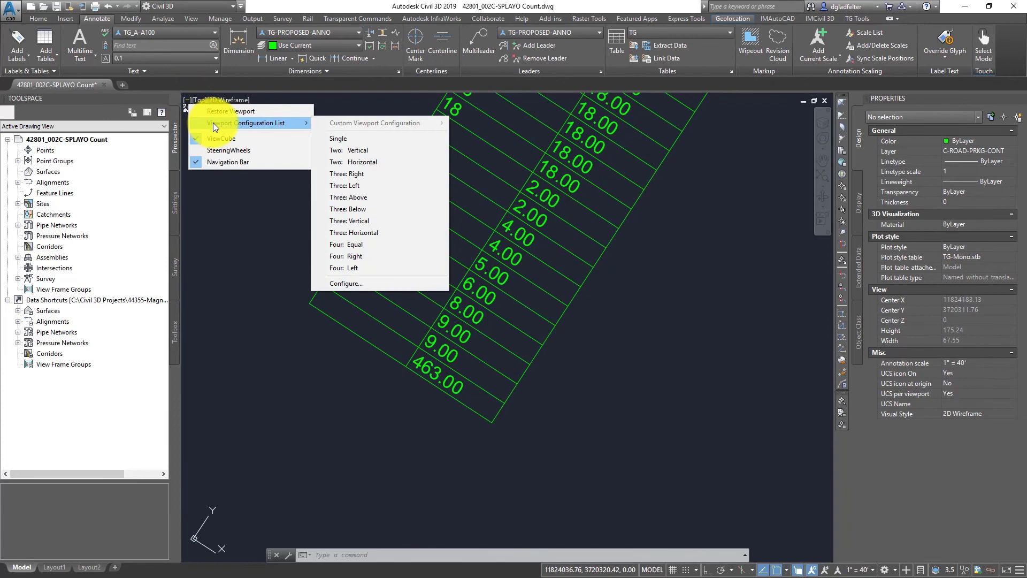
pyautogui.click(349, 151)
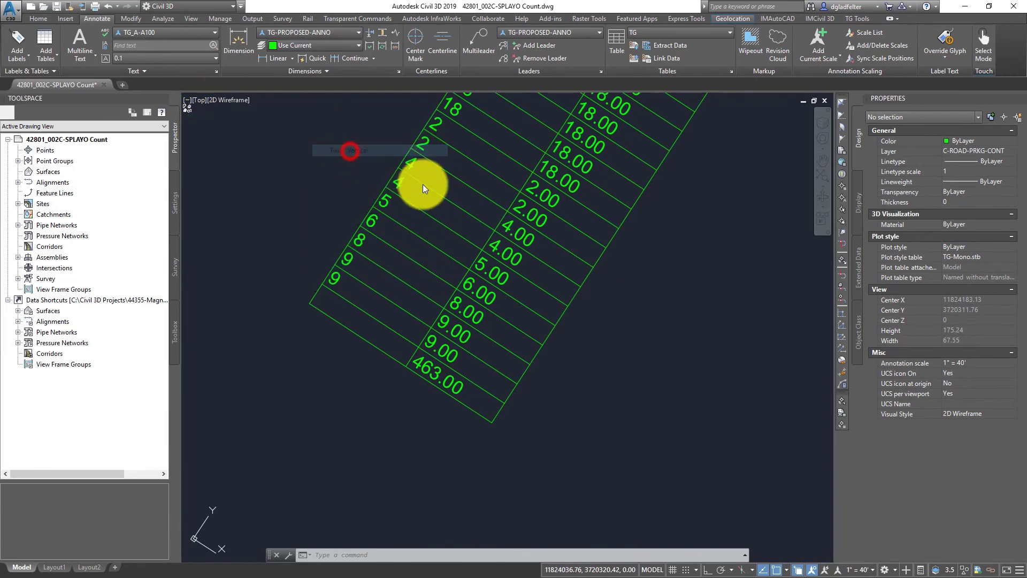
pyautogui.click(408, 474)
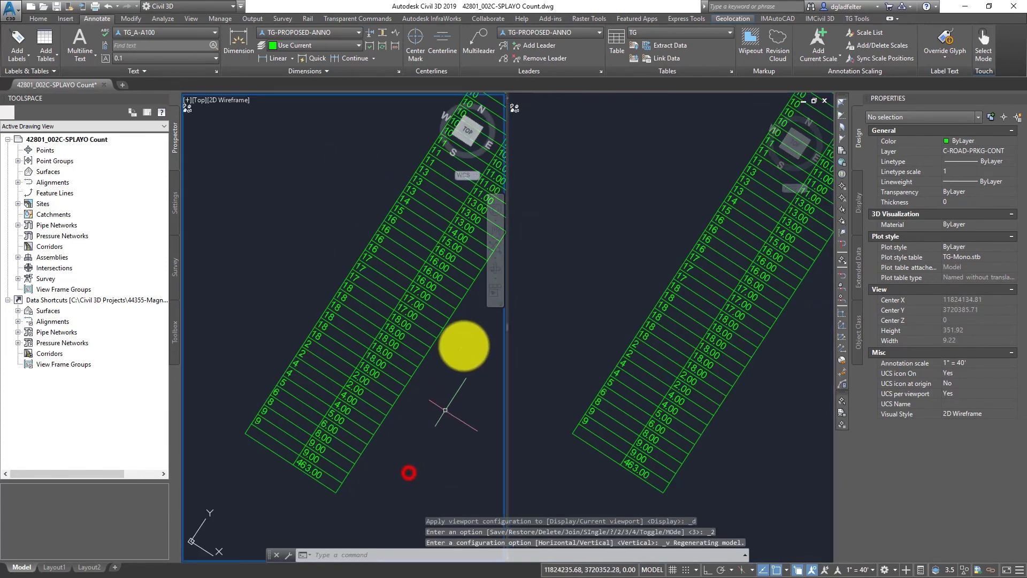
# - Narrow the left viewport and zoom the right viewport in on the parking lot
pyautogui.moveTo(507, 329); pyautogui.dragTo(402, 326)
pyautogui.scroll(4, 321, 460)
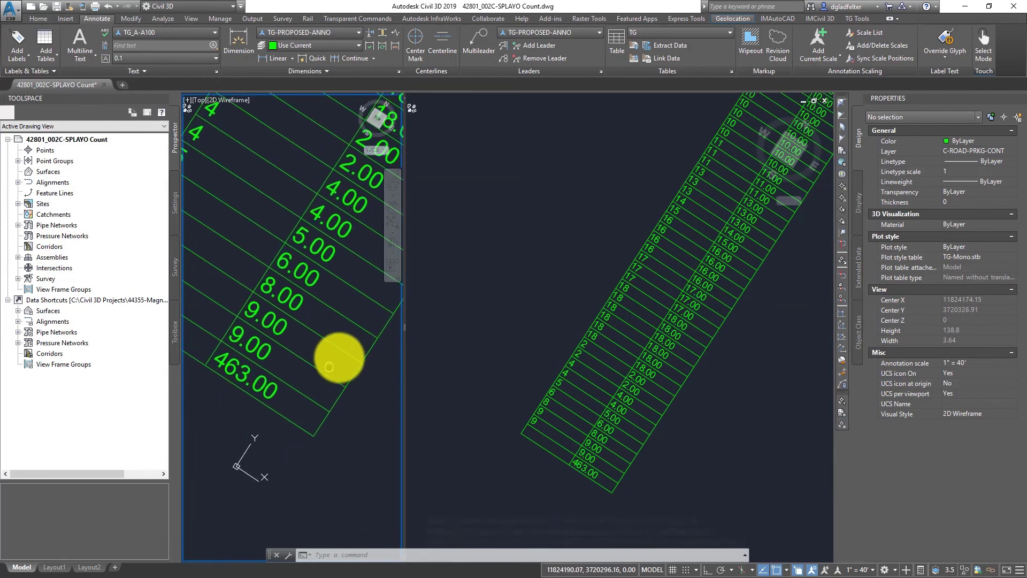
pyautogui.scroll(-2, 342, 372)
pyautogui.click(489, 326)
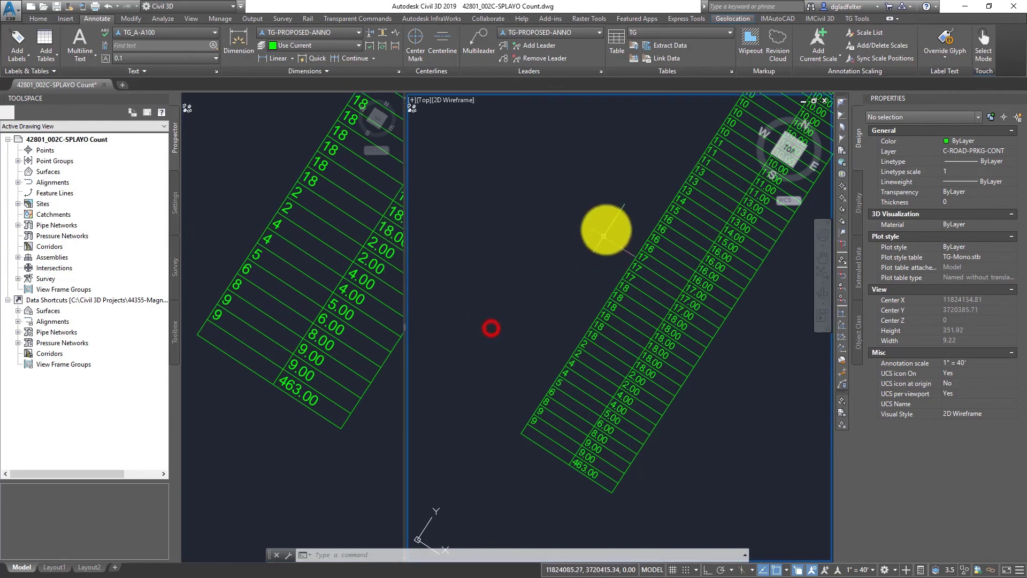
pyautogui.scroll(-5, 580, 343)
pyautogui.scroll(5, 659, 311)
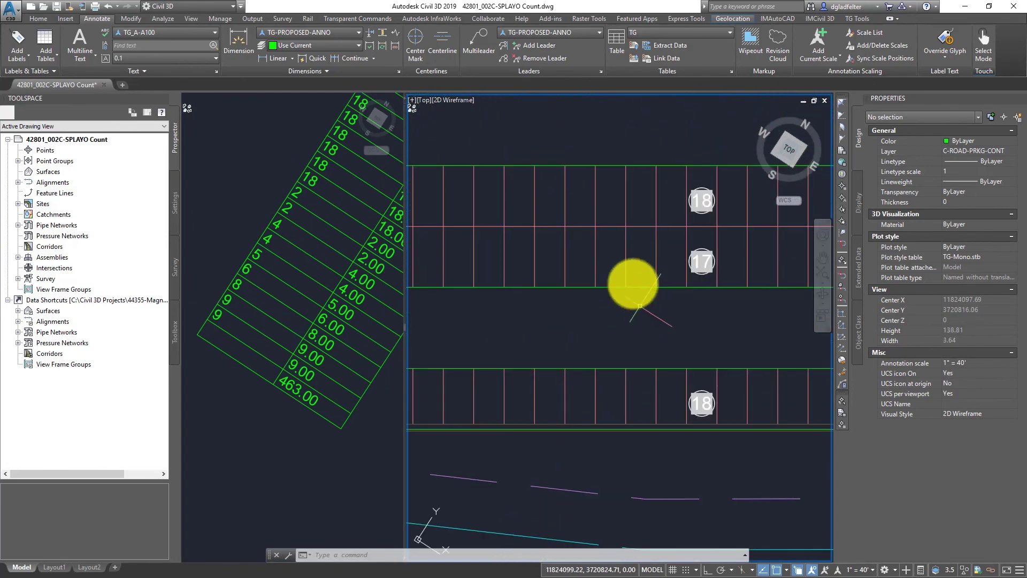
pyautogui.scroll(2, 569, 327)
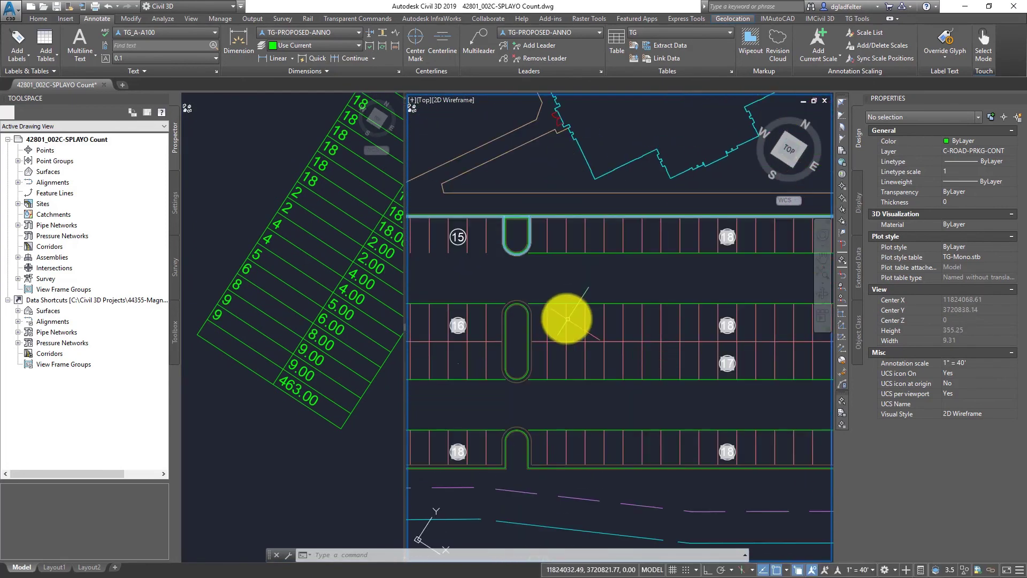
pyautogui.scroll(1, 542, 343)
pyautogui.scroll(3, 698, 321)
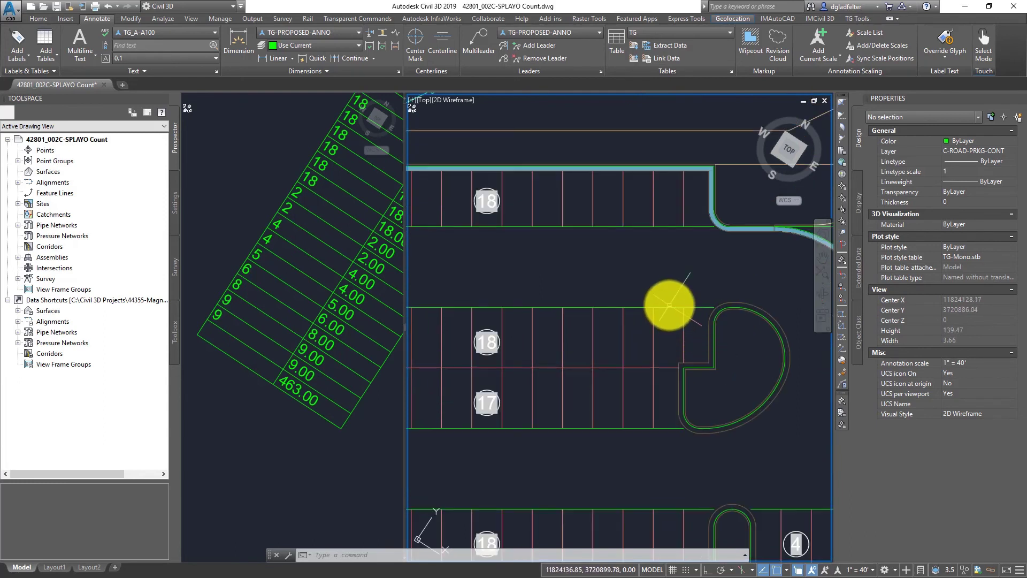
# - Grip-stretch two stall lines shorter, including one near the 145 SPACES row
pyautogui.click(669, 308)
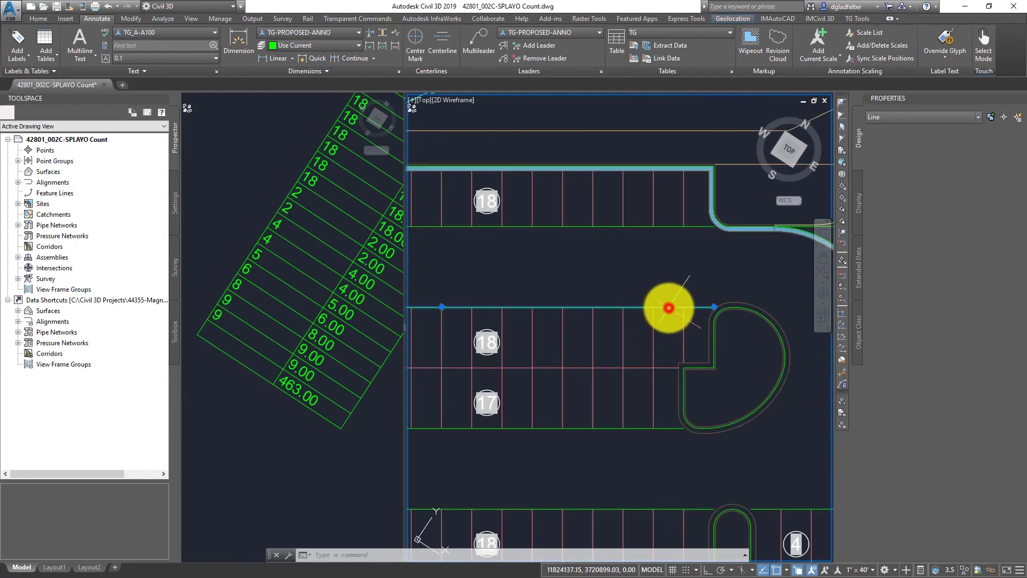
pyautogui.click(715, 307)
pyautogui.click(685, 305)
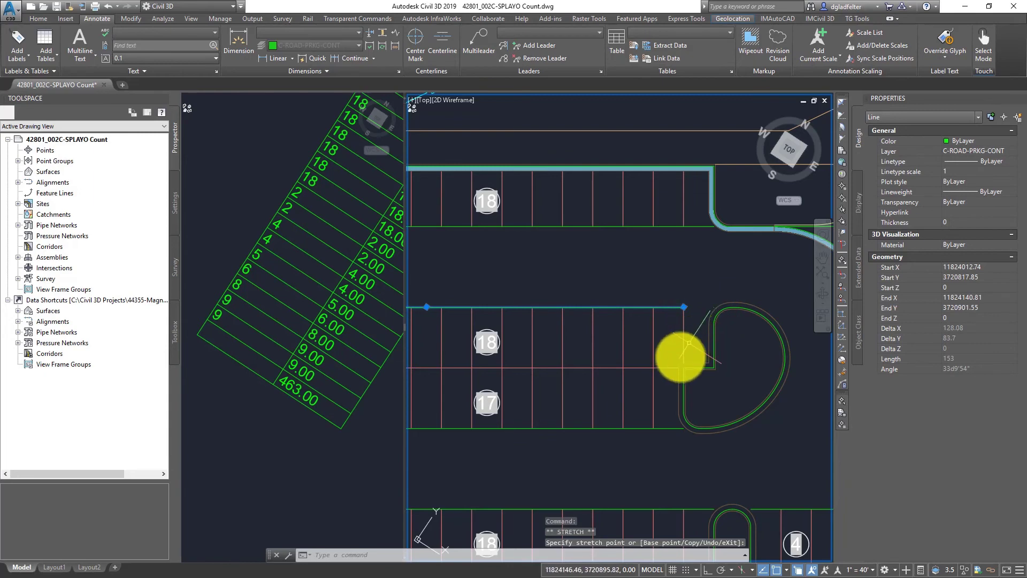
pyautogui.scroll(-3, 712, 337)
pyautogui.moveTo(570, 333); pyautogui.dragTo(715, 344, button='middle')
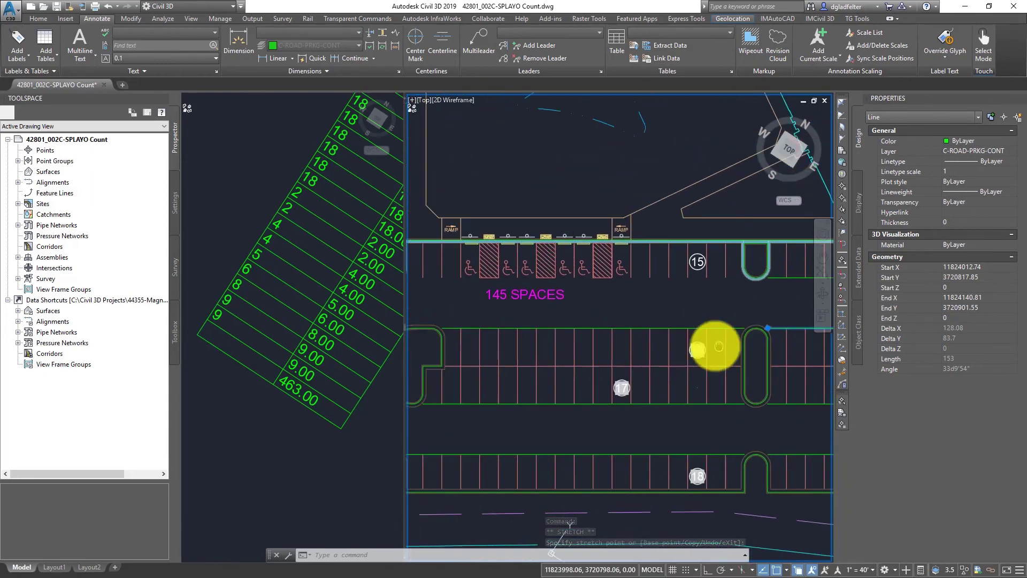
pyautogui.click(472, 327)
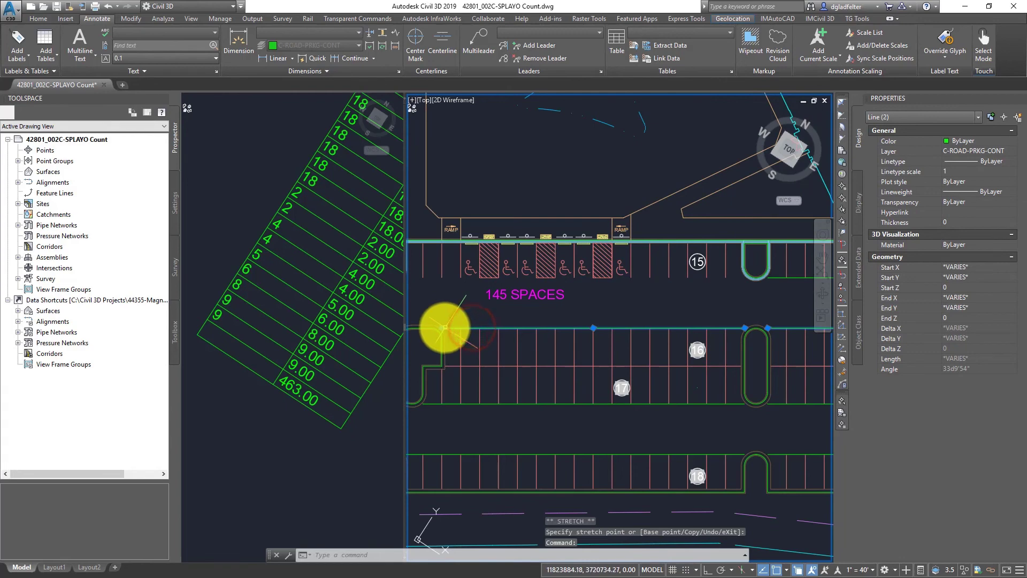
pyautogui.click(461, 328)
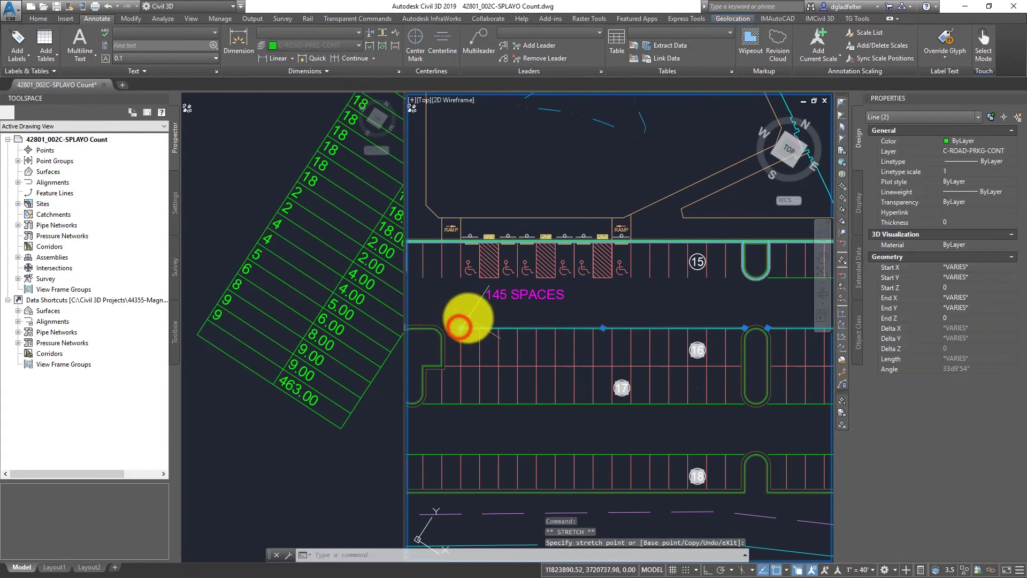
pyautogui.moveTo(609, 339); pyautogui.dragTo(544, 339, button='middle')
pyautogui.moveTo(683, 344); pyautogui.dragTo(564, 356, button='middle')
# - Clear the grips and regenerate the drawing with REGEN
pyautogui.press('Escape')
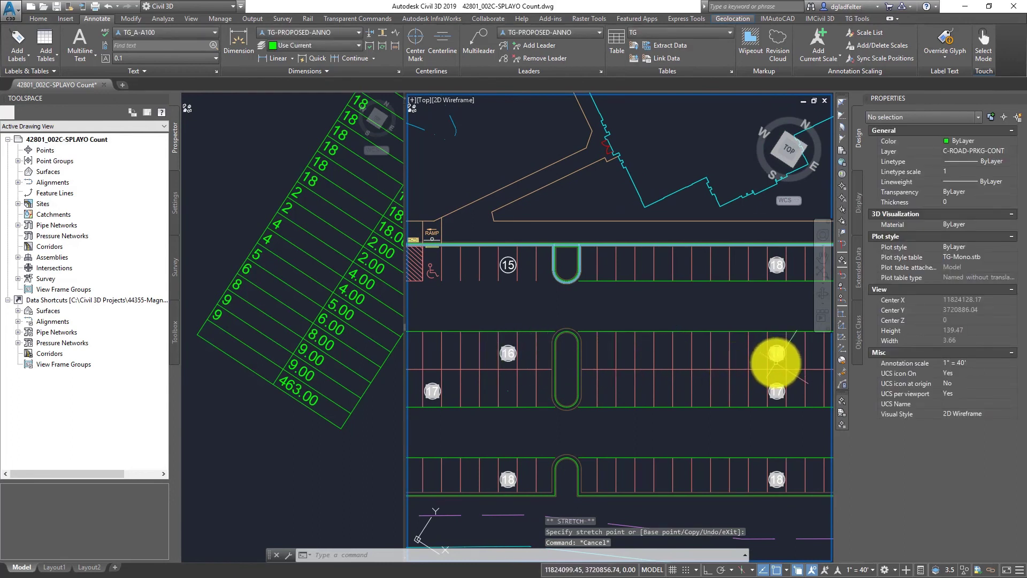
pyautogui.write('RE')
pyautogui.press('Return')
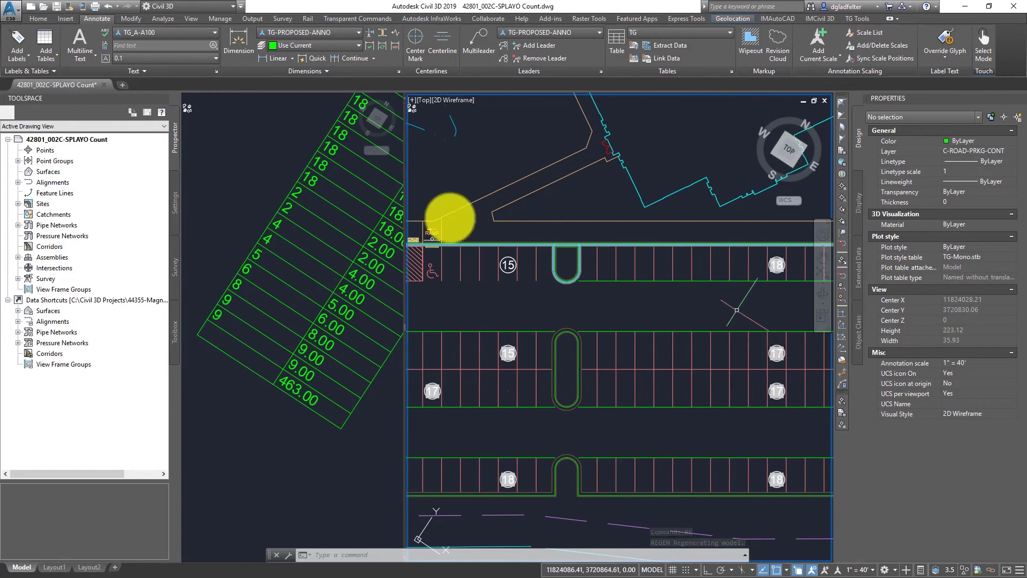
# - Refresh the Parking Count table from its data link so the total reads 461.00
pyautogui.click(321, 292)
pyautogui.click(303, 287)
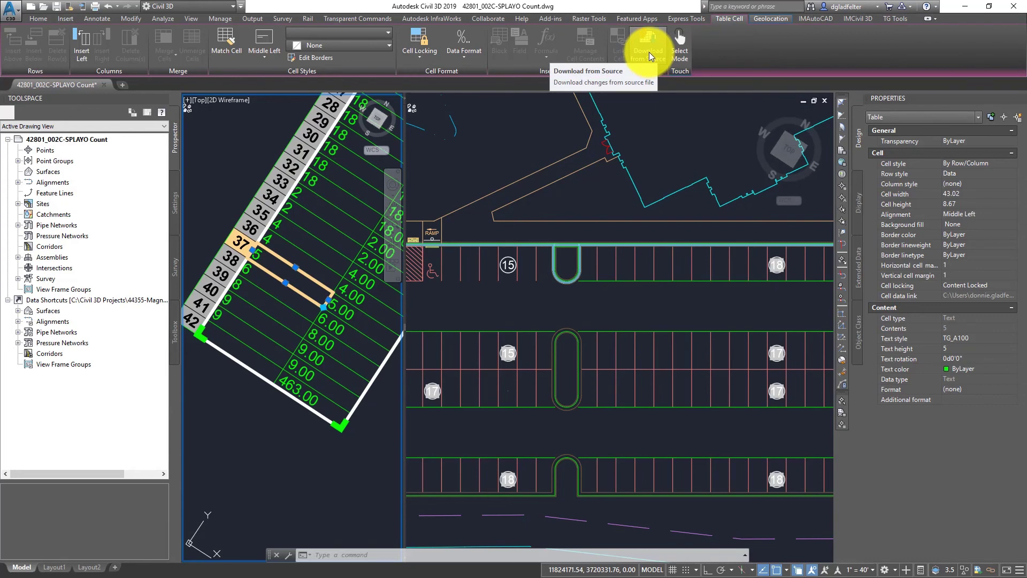
pyautogui.click(649, 52)
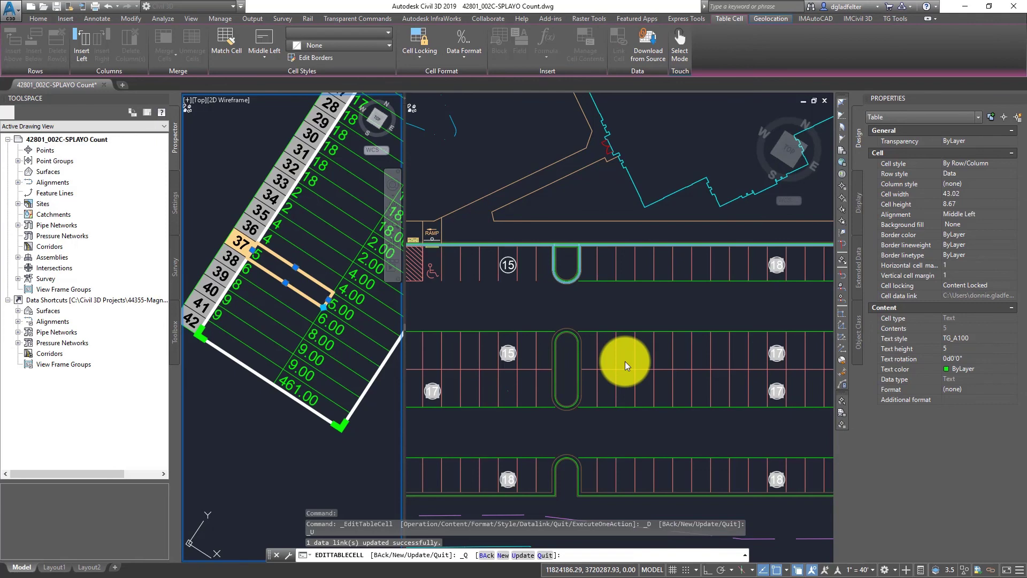
pyautogui.click(561, 308)
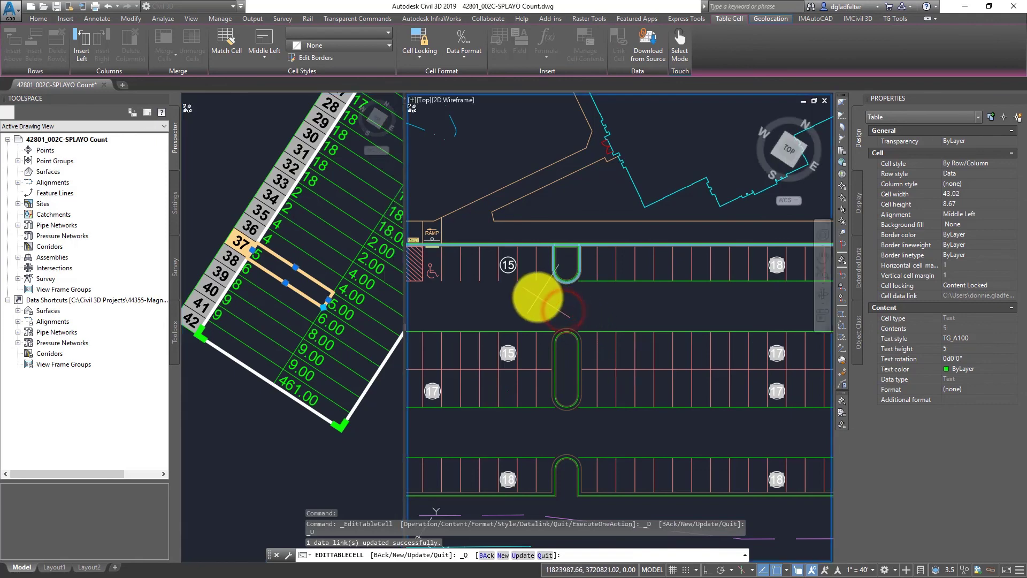
pyautogui.press('Escape')
pyautogui.press('Escape')
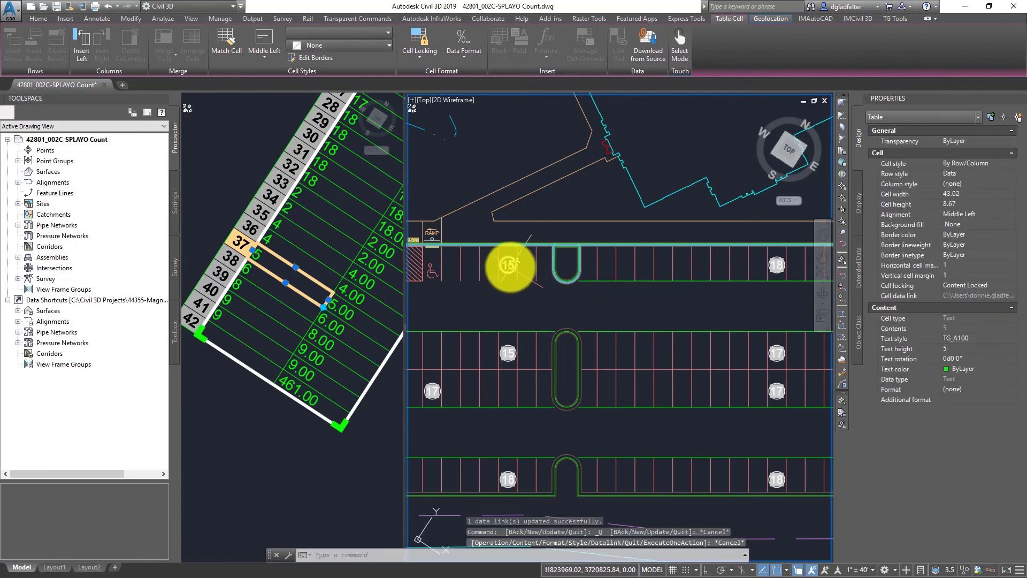
pyautogui.press('Escape')
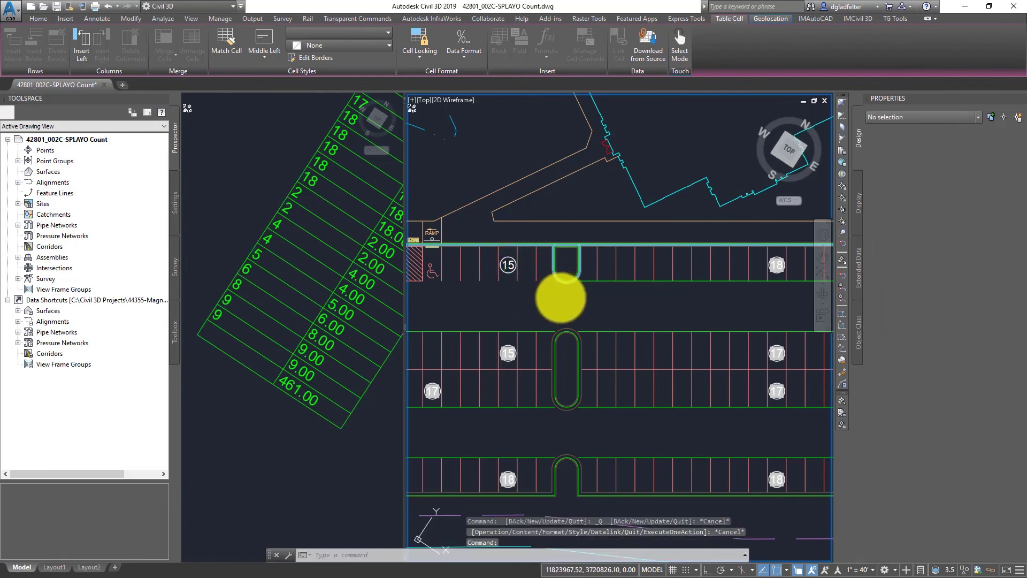
# - Change the top-row ROAD-STAL block's #Stalls attribute from 15 to 10
pyautogui.doubleClick(556, 297)
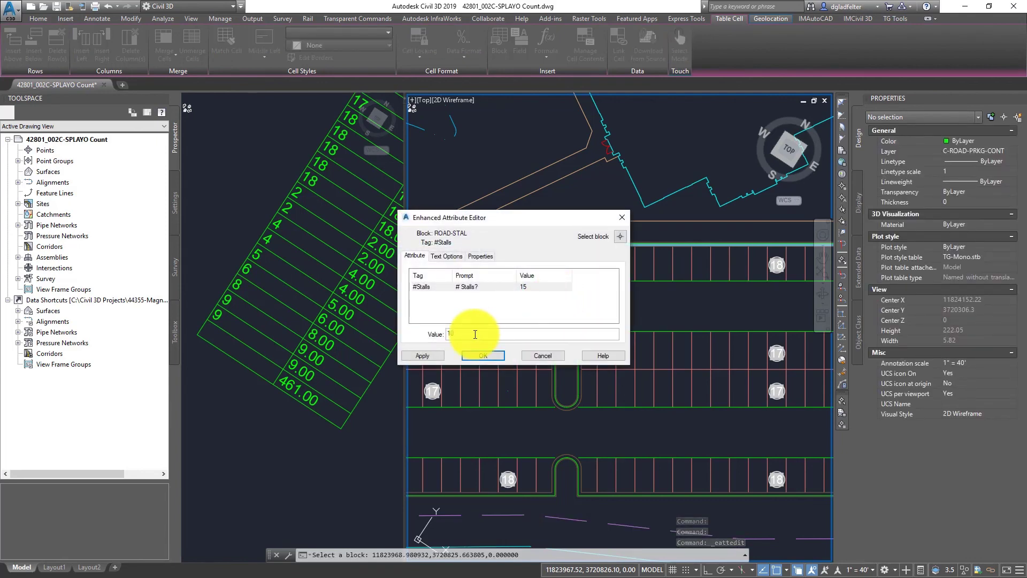
pyautogui.click(488, 354)
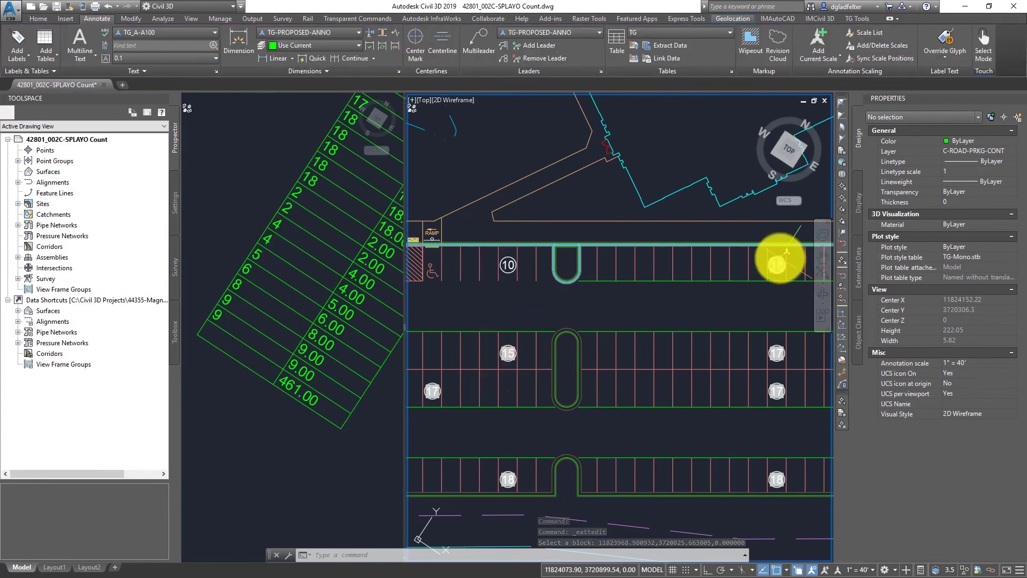
# - Refresh the Parking Count table from its source again, updating the total to 456.00
pyautogui.click(328, 372)
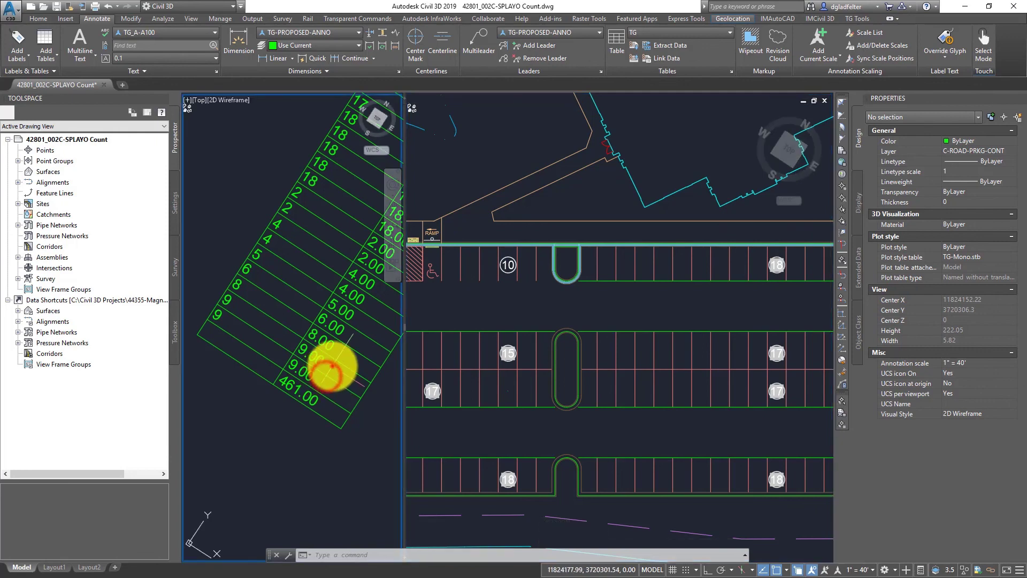
pyautogui.click(332, 366)
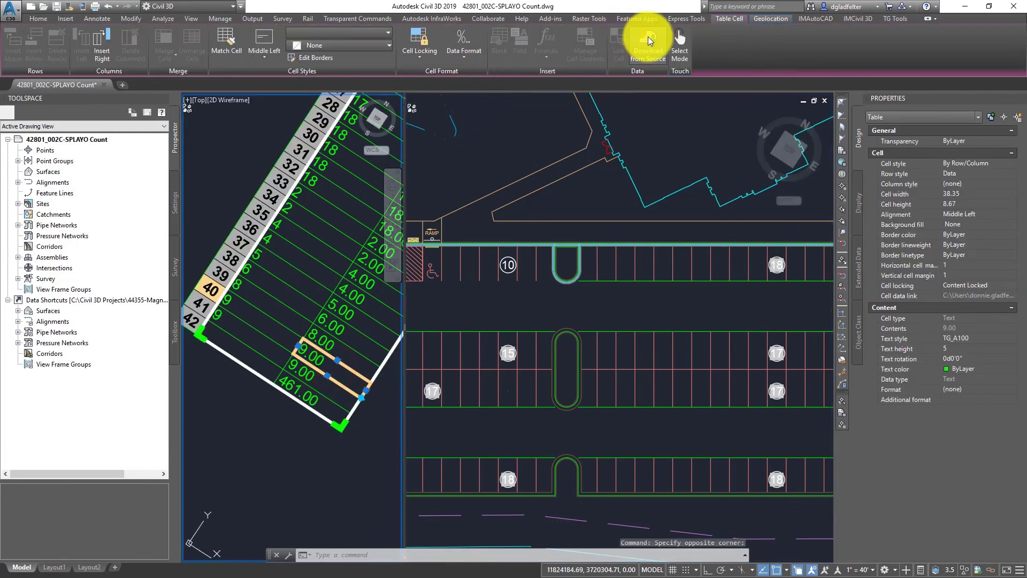
pyautogui.click(649, 38)
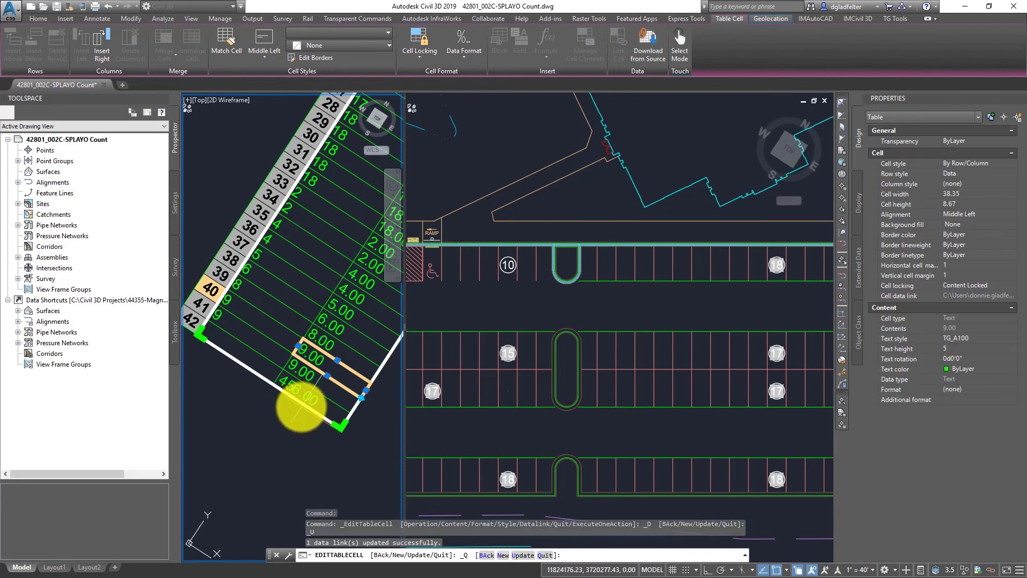
pyautogui.click(567, 300)
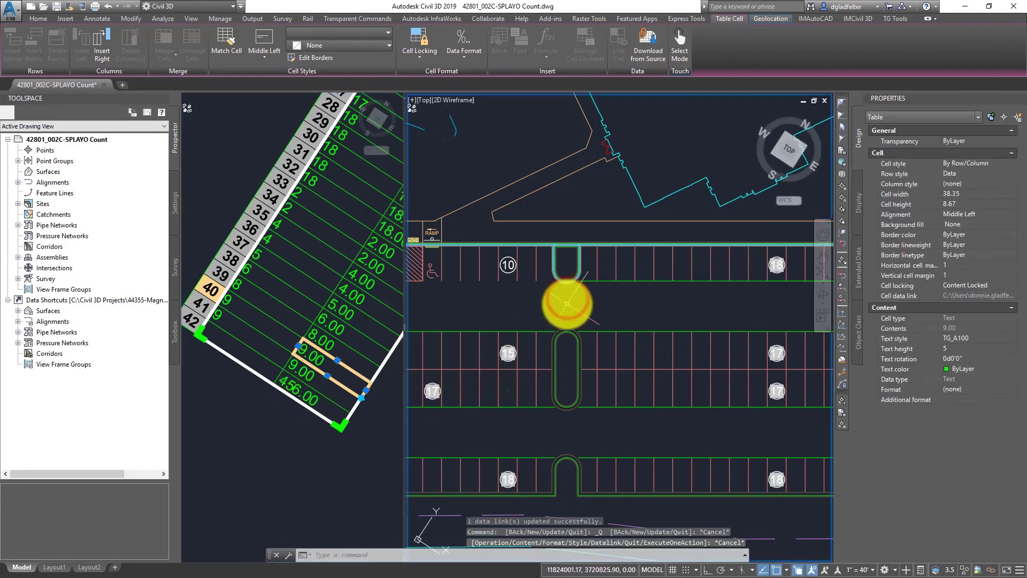
pyautogui.press('Escape')
pyautogui.press('Escape')
pyautogui.press('Escape')
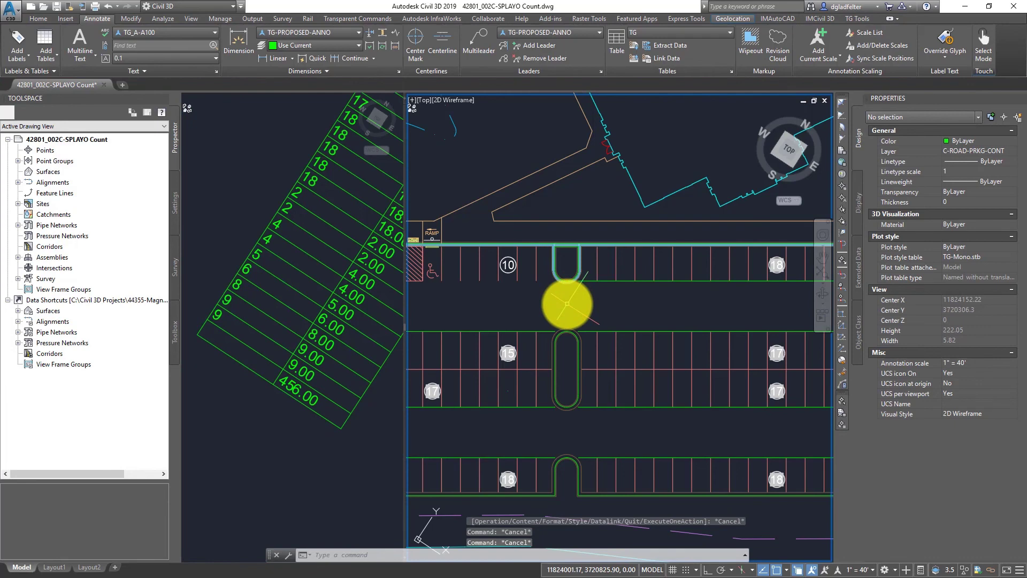